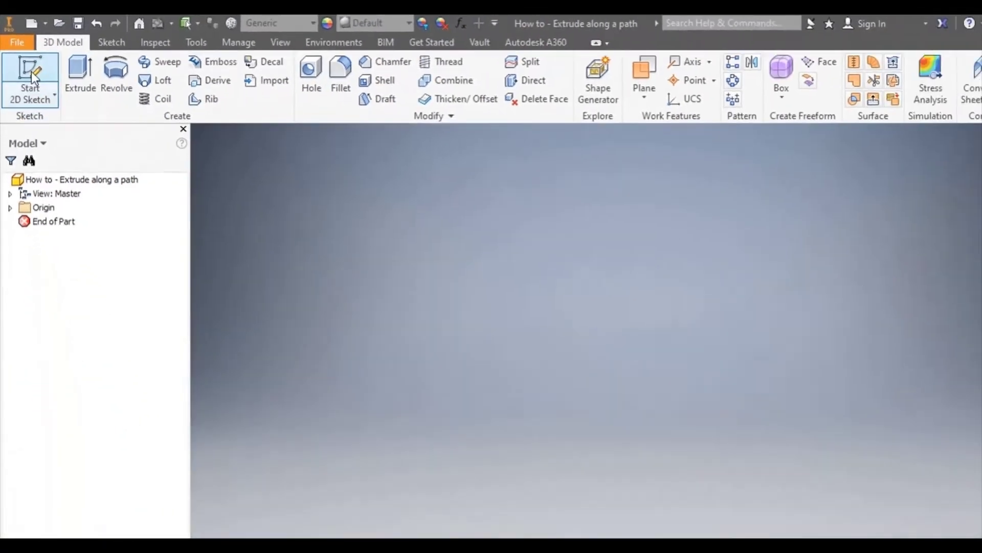
Draw an origin-centred circle of about 8.79 mm radius on the XZ plane, finish, then select it
{"action": "left_click", "coordinate": [30, 74]}
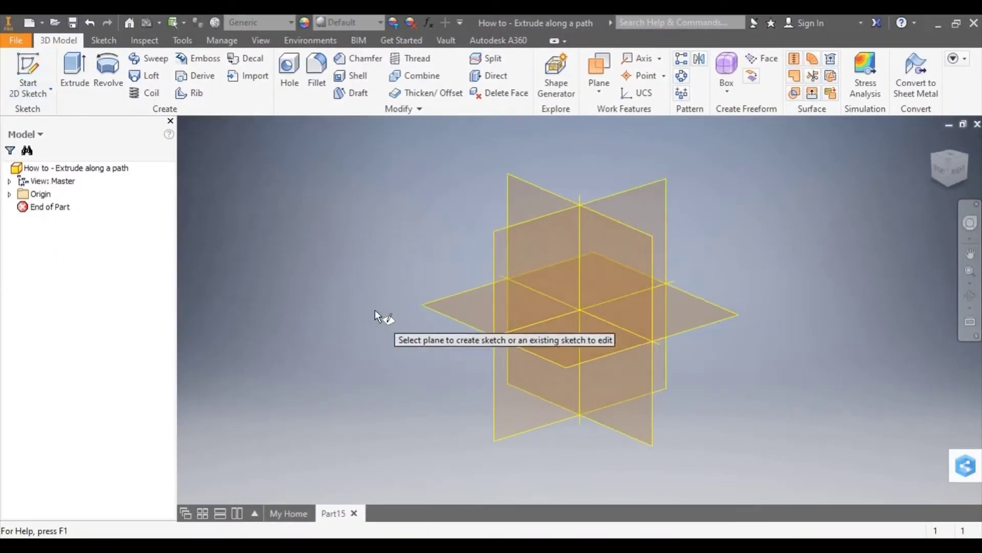
{"action": "left_click", "coordinate": [443, 309]}
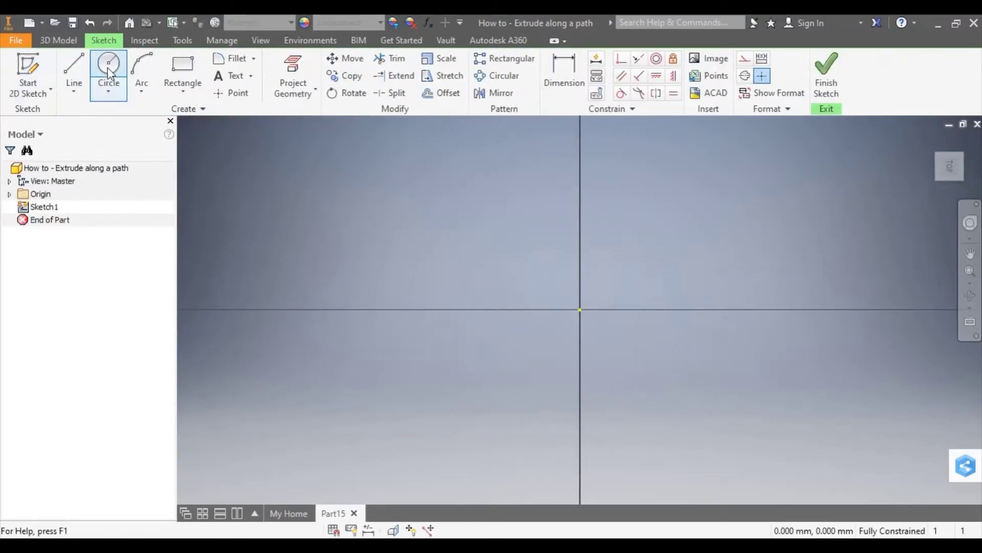
{"action": "left_click", "coordinate": [110, 71]}
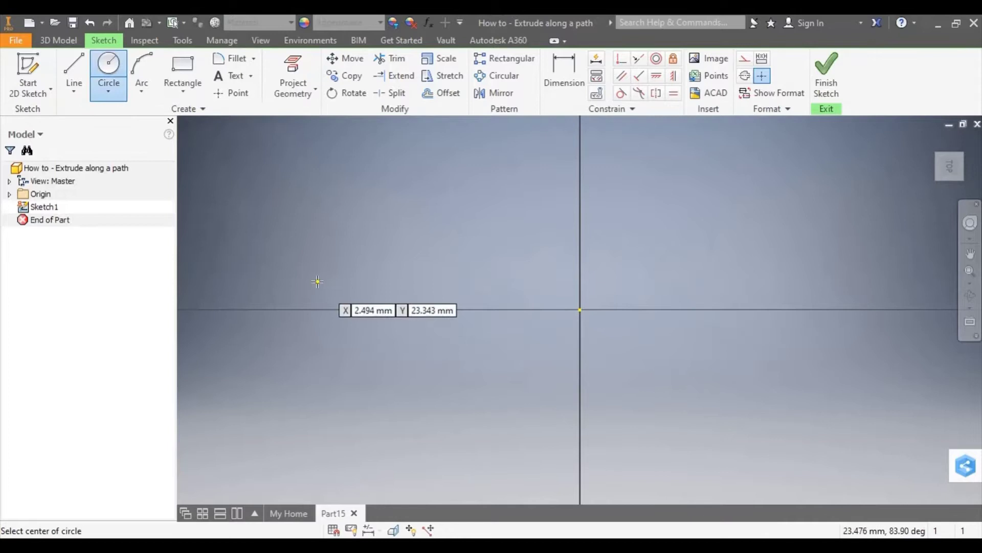
{"action": "left_click", "coordinate": [579, 309]}
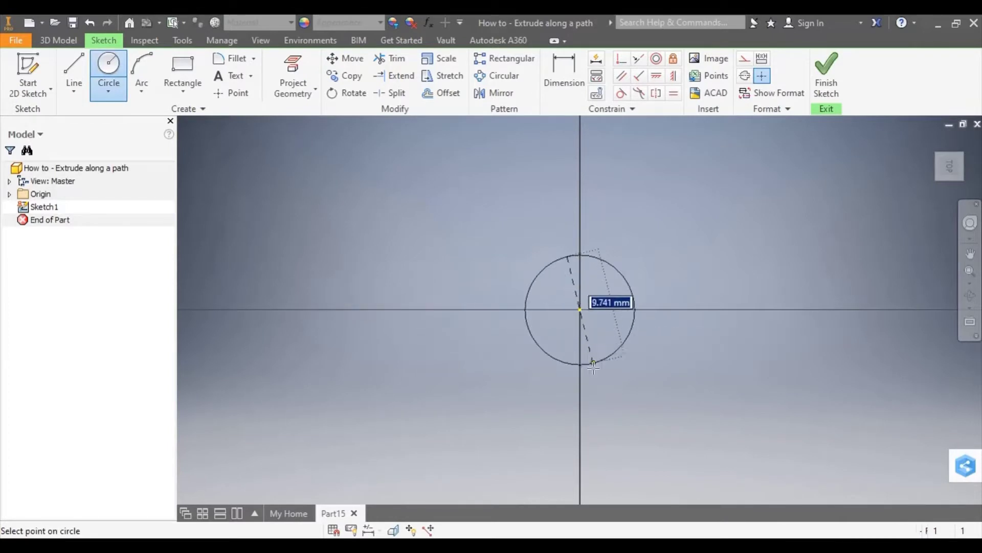
{"action": "left_click", "coordinate": [581, 408]}
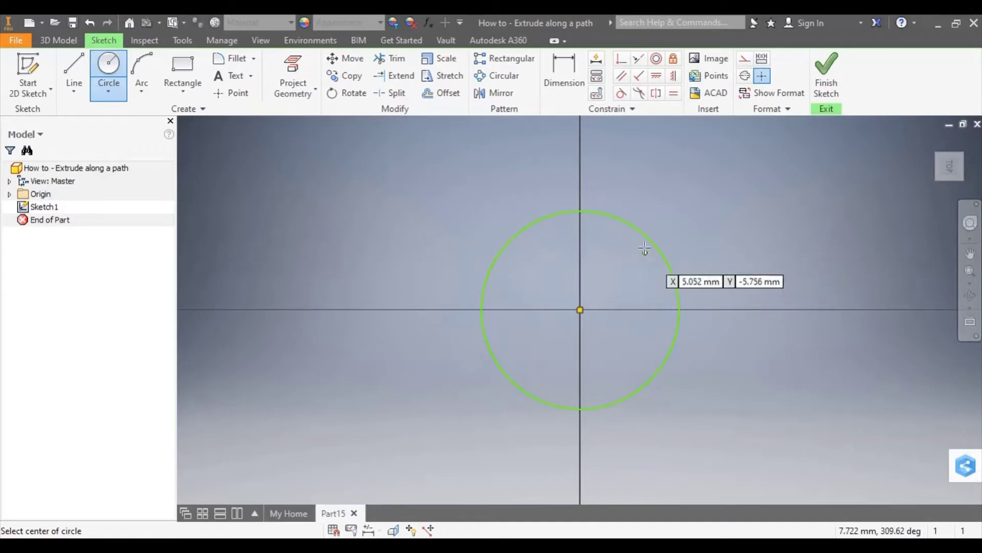
{"action": "left_click", "coordinate": [826, 76]}
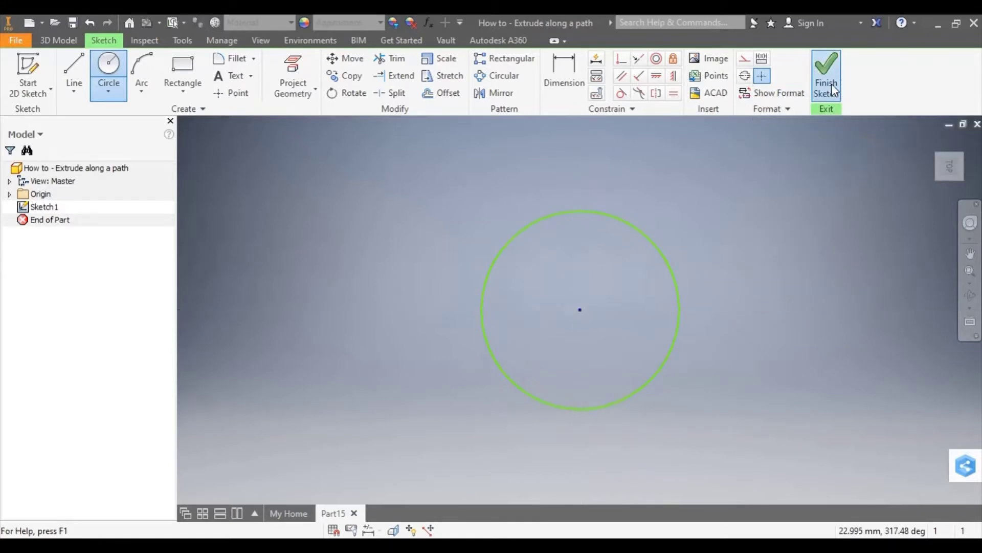
{"action": "middle_click_drag", "start_coordinate": [628, 275], "coordinate": [585, 345]}
{"action": "left_click", "coordinate": [548, 341]}
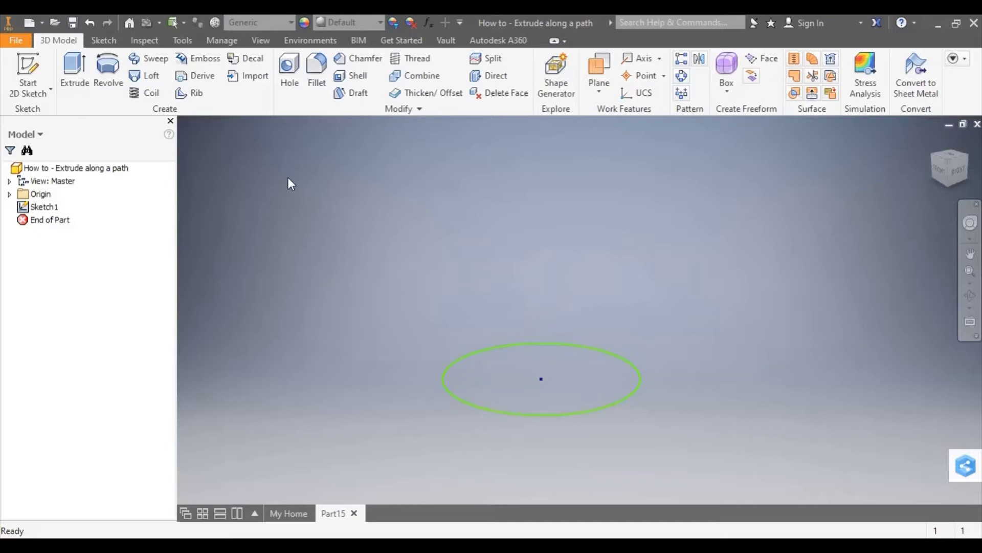
Make the YZ origin plane visible from the Model browser's Origin folder
{"action": "left_click", "coordinate": [10, 194]}
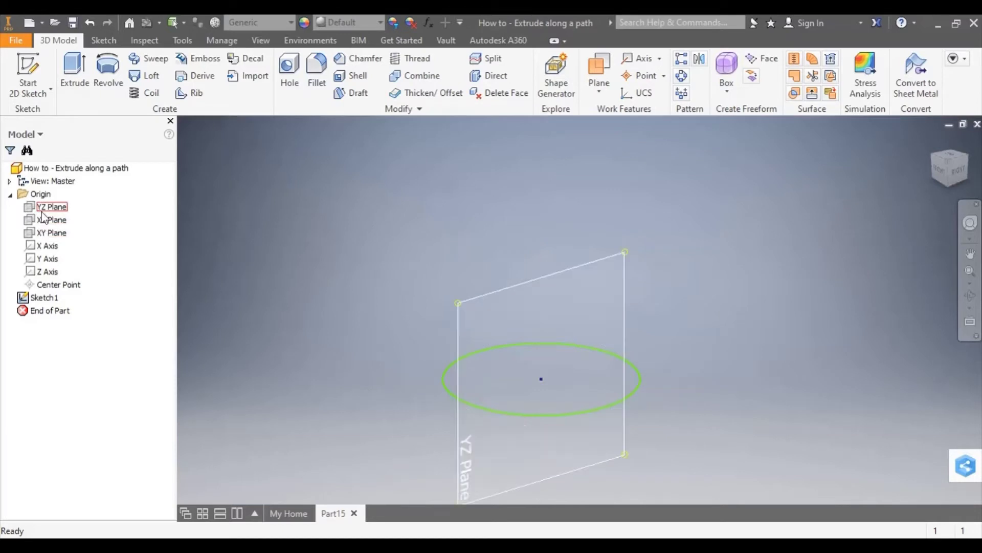
{"action": "right_click", "coordinate": [29, 207]}
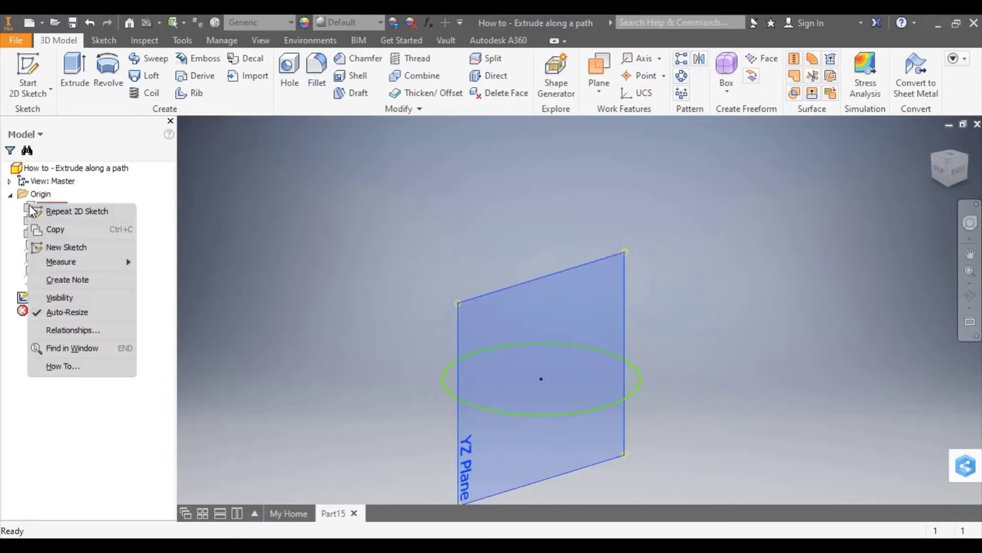
{"action": "left_click", "coordinate": [63, 297]}
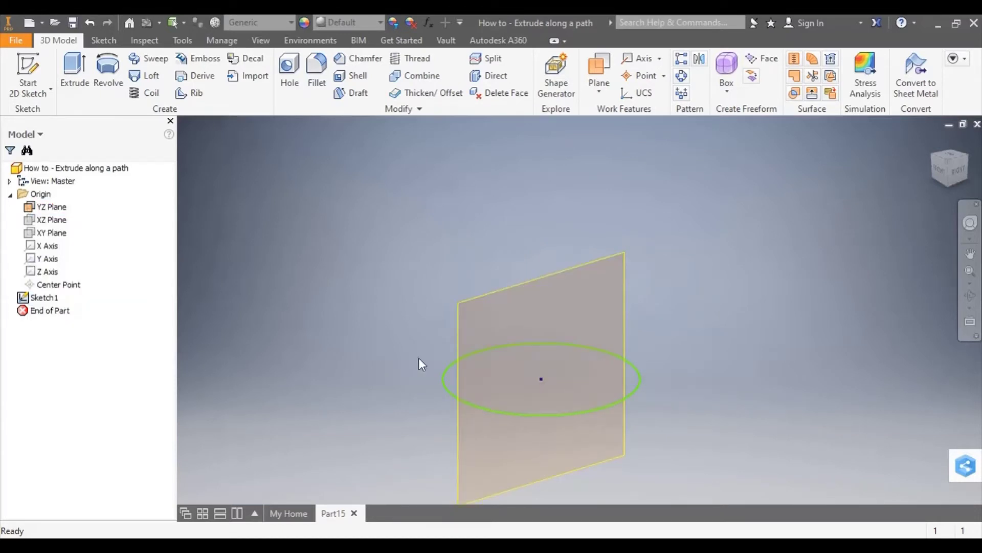
Check the upright YZ plane from the right and front views, then return to Home
{"action": "left_click", "coordinate": [959, 174]}
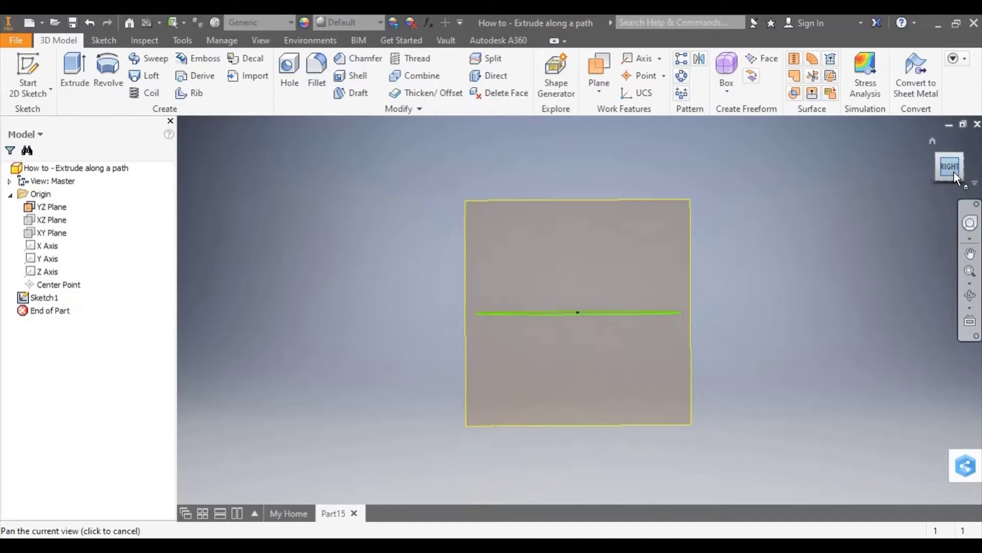
{"action": "left_click", "coordinate": [930, 166]}
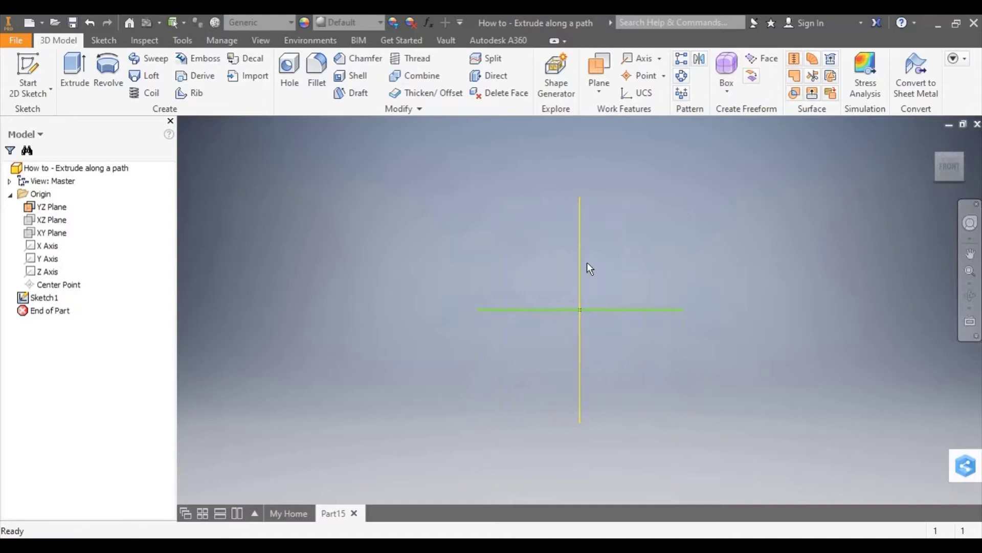
{"action": "left_click", "coordinate": [581, 242]}
{"action": "left_click", "coordinate": [567, 292]}
{"action": "mouse_move", "coordinate": [950, 190]}
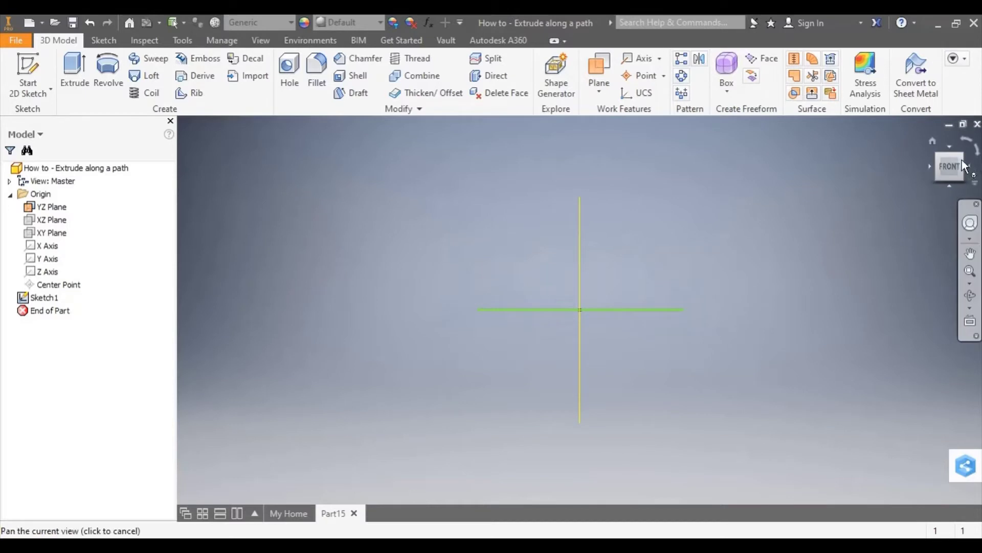
{"action": "left_click", "coordinate": [944, 159]}
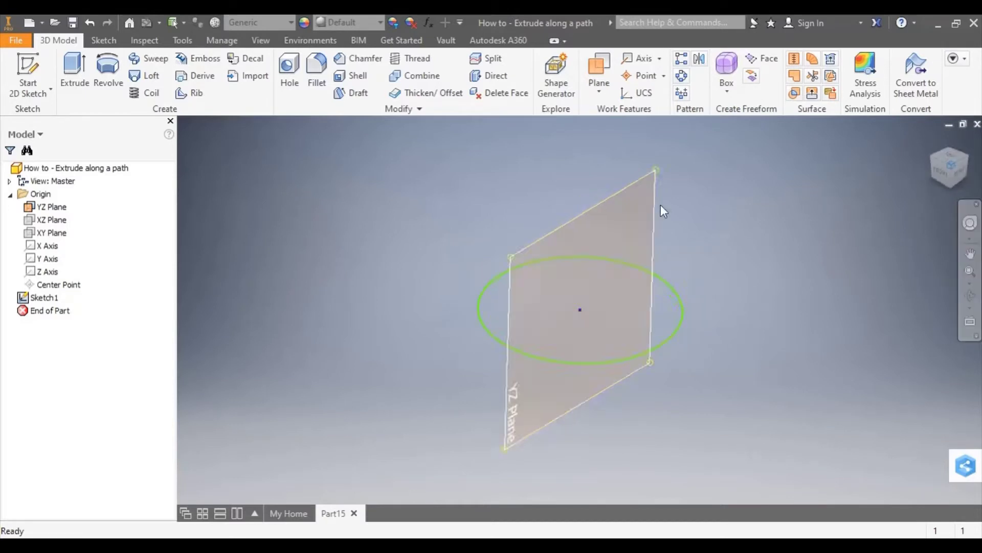
Start a new sketch on the YZ plane and zoom out to frame it
{"action": "left_click", "coordinate": [26, 64]}
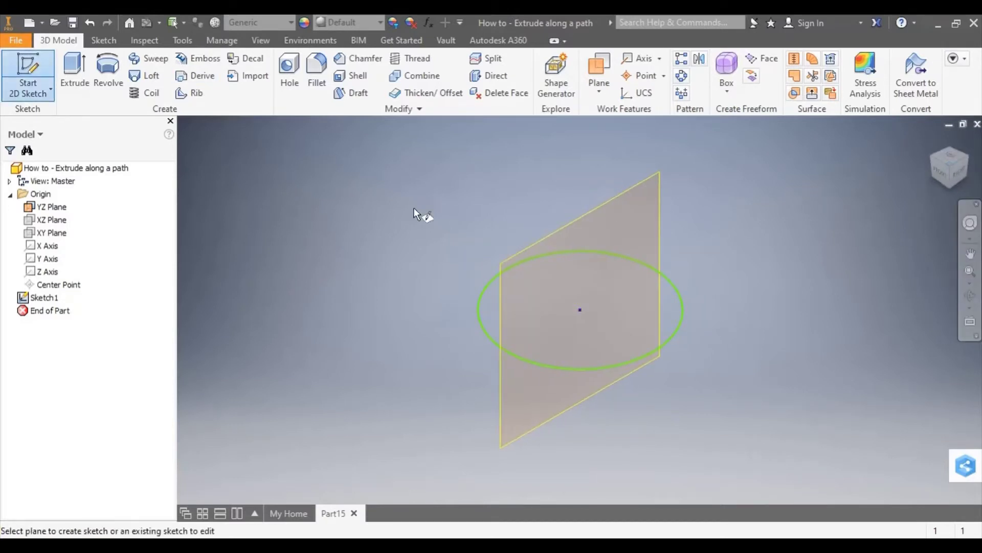
{"action": "left_click", "coordinate": [503, 268]}
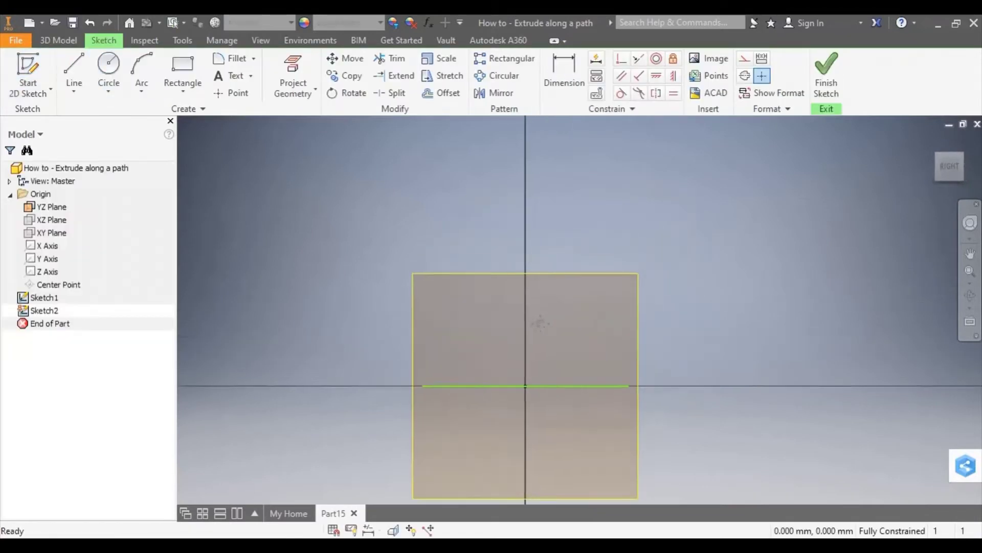
{"action": "scroll", "coordinate": [541, 323], "scroll_direction": "up", "scroll_amount": 3}
{"action": "scroll", "coordinate": [541, 322], "scroll_direction": "up", "scroll_amount": 3}
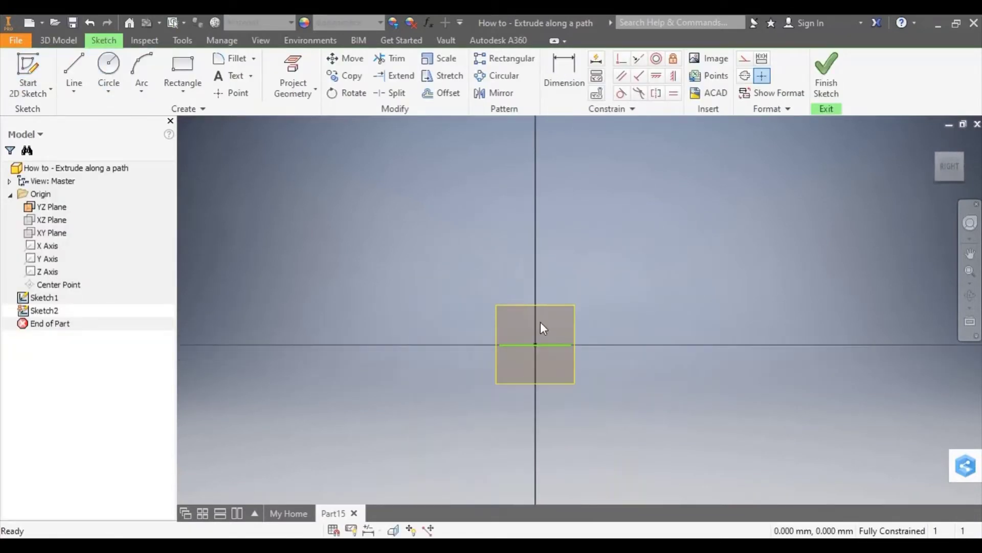
{"action": "middle_click_drag", "start_coordinate": [540, 321], "coordinate": [510, 350]}
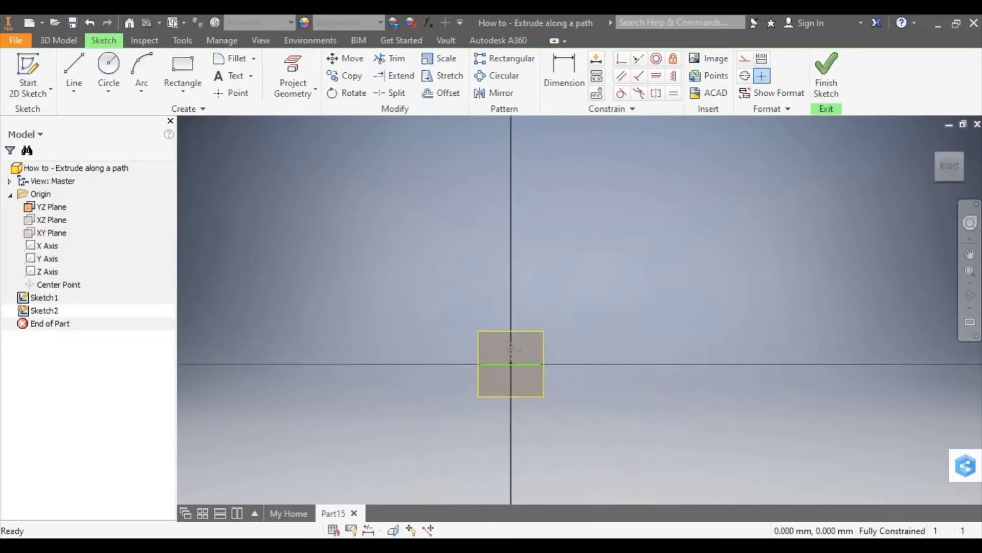
Draw an interpolated spline from the origin curving up and right, then finish the sketch
{"action": "left_click", "coordinate": [73, 85]}
{"action": "left_click", "coordinate": [89, 168]}
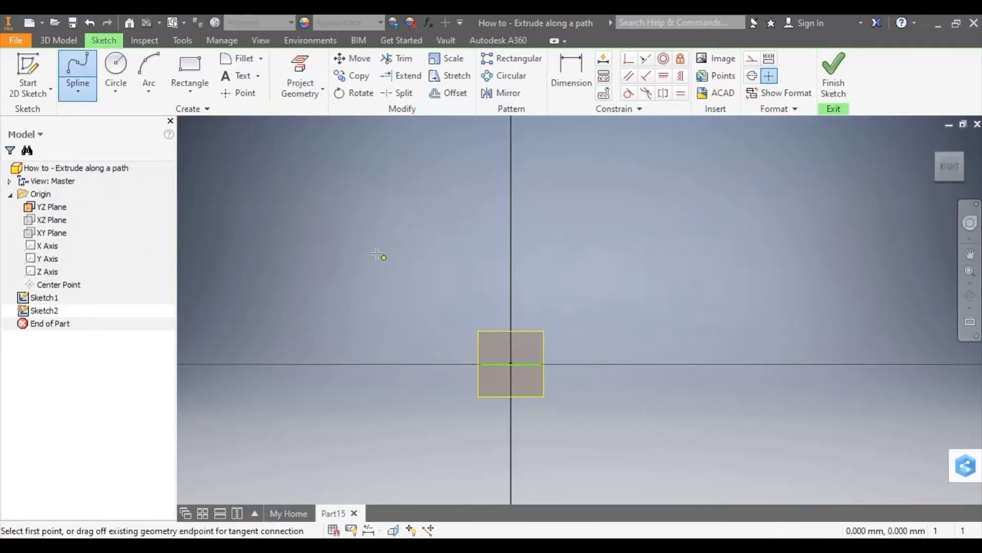
{"action": "left_click", "coordinate": [511, 365]}
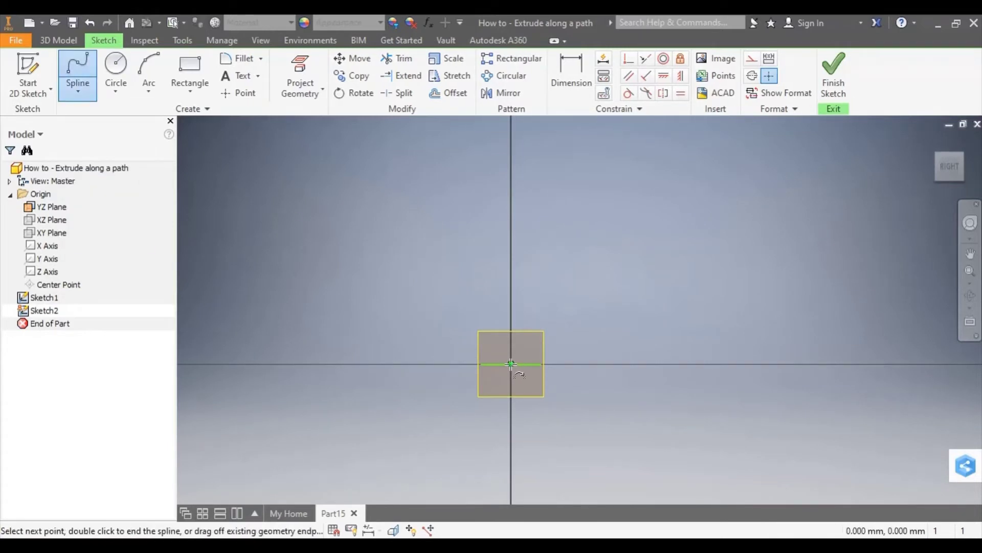
{"action": "left_click", "coordinate": [571, 284]}
{"action": "left_click", "coordinate": [695, 252]}
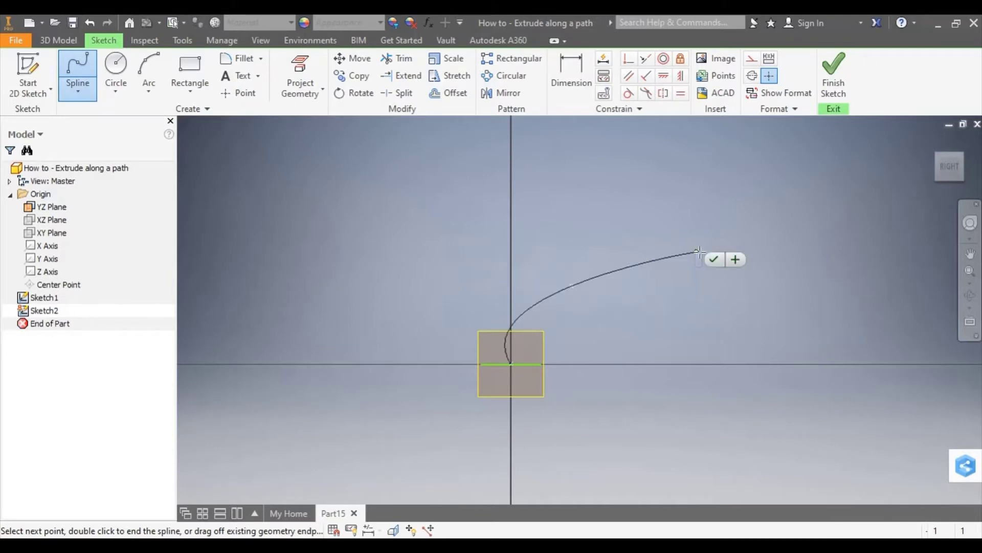
{"action": "left_click", "coordinate": [766, 209]}
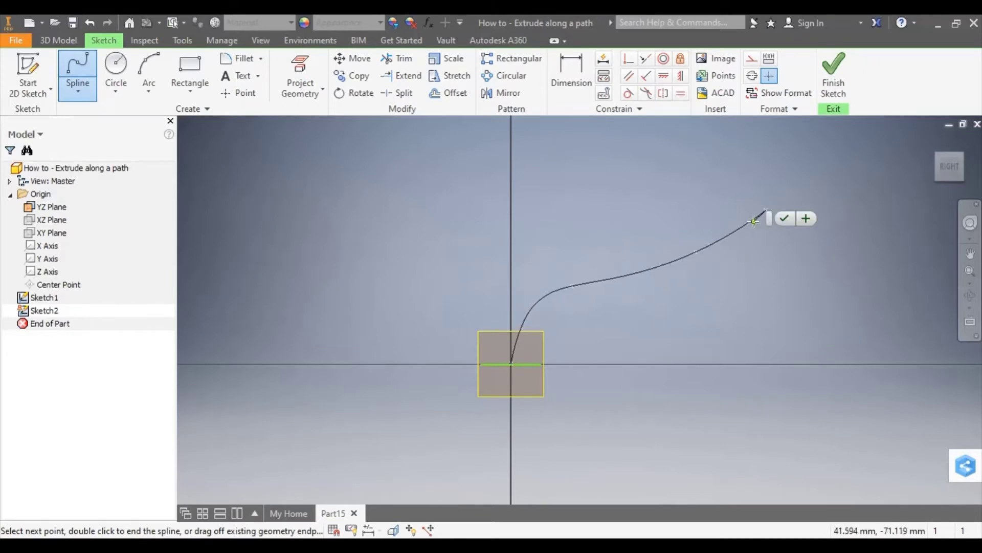
{"action": "left_click", "coordinate": [784, 218]}
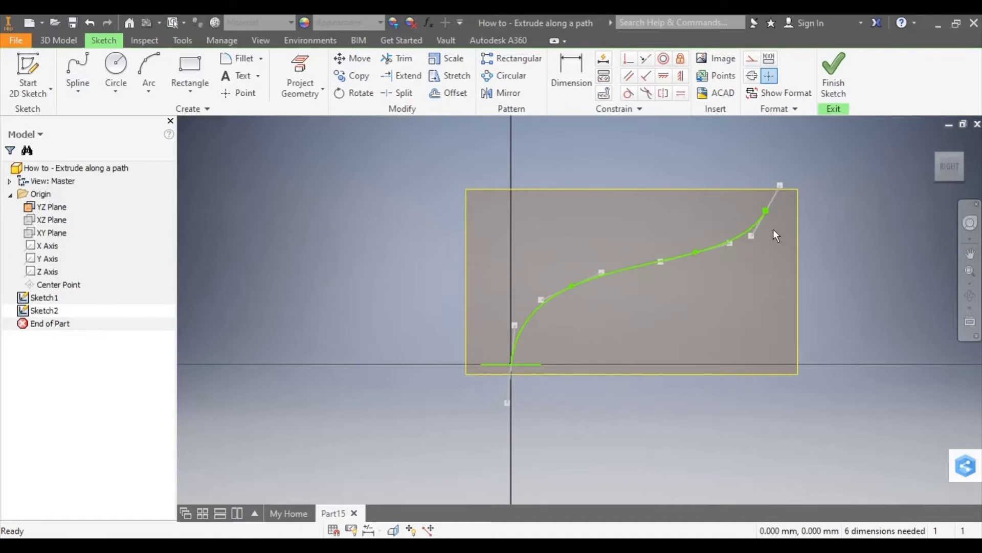
{"action": "left_click", "coordinate": [826, 69]}
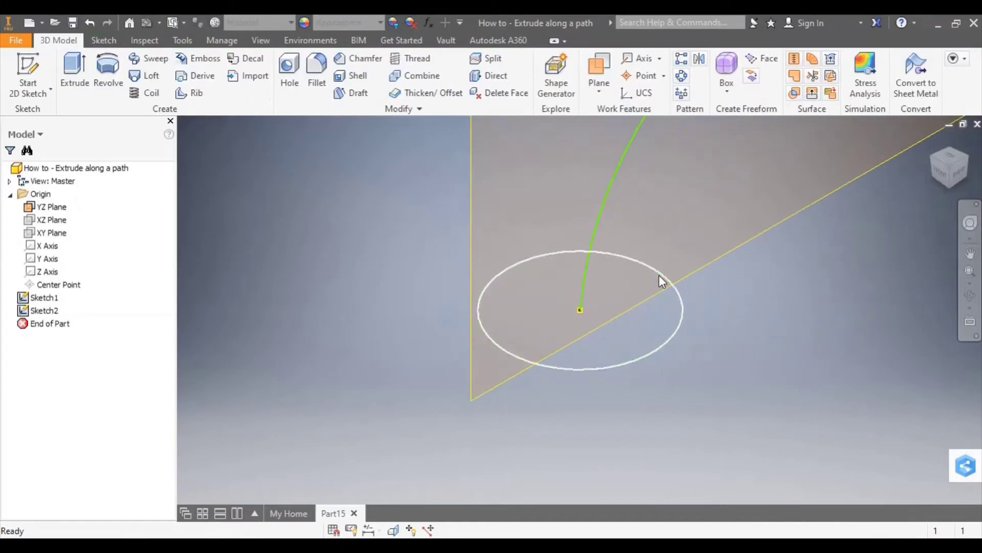
Sweep the circle profile along the spline path, previewing the curved tube
{"action": "middle_click_drag", "start_coordinate": [659, 275], "coordinate": [505, 428]}
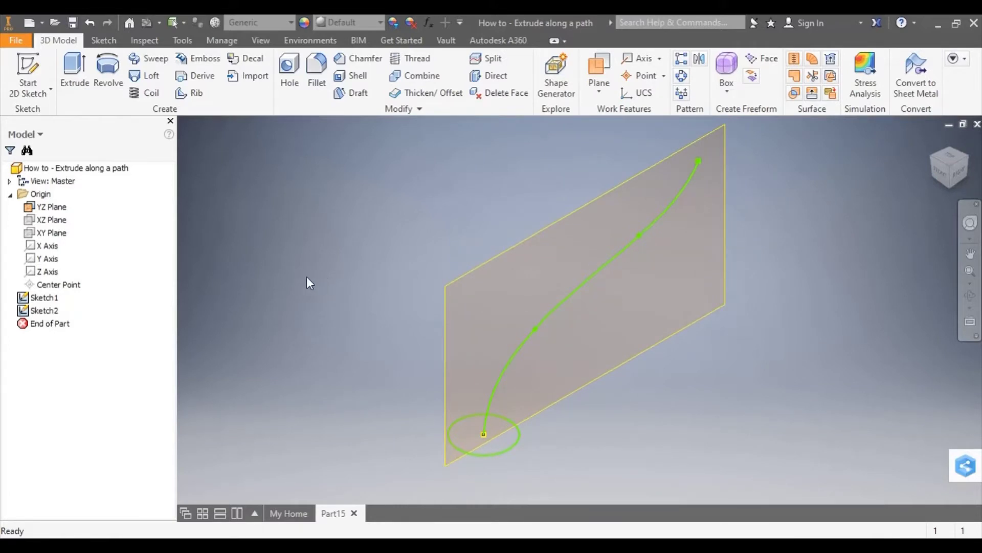
{"action": "left_click", "coordinate": [152, 61]}
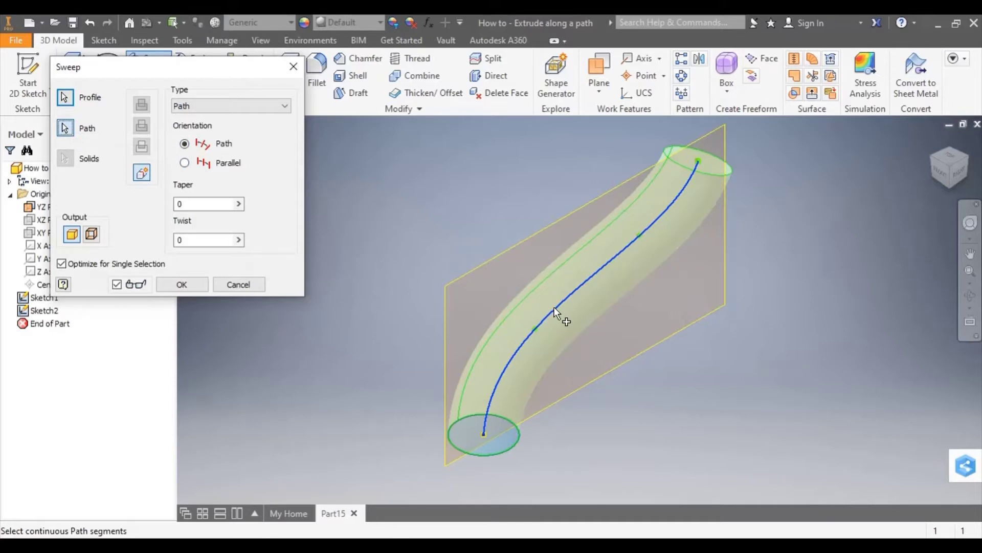
Confirm Sweep1 as a solid tube, hide the YZ plane, and inspect it via the ViewCube
{"action": "left_click", "coordinate": [187, 281]}
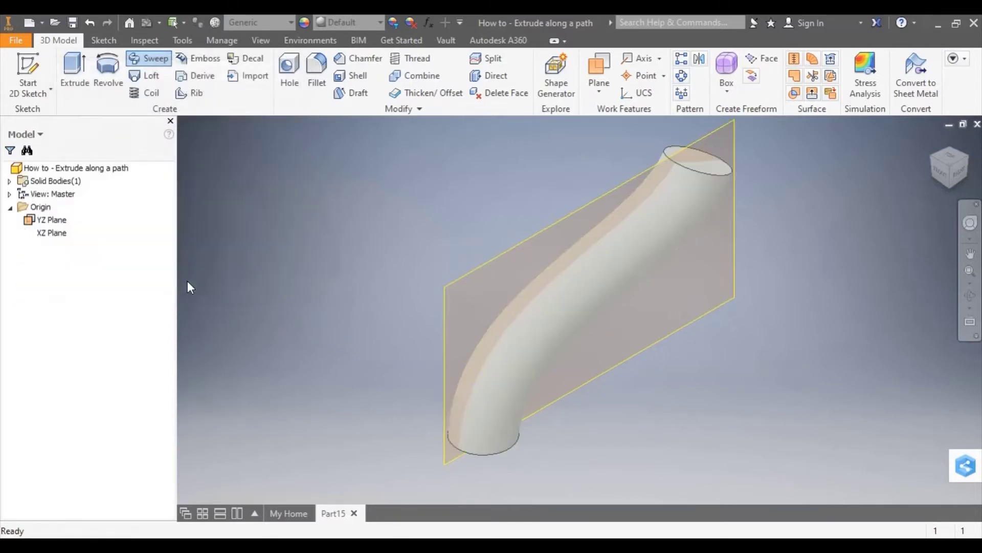
{"action": "right_click", "coordinate": [26, 217]}
{"action": "left_click", "coordinate": [55, 307]}
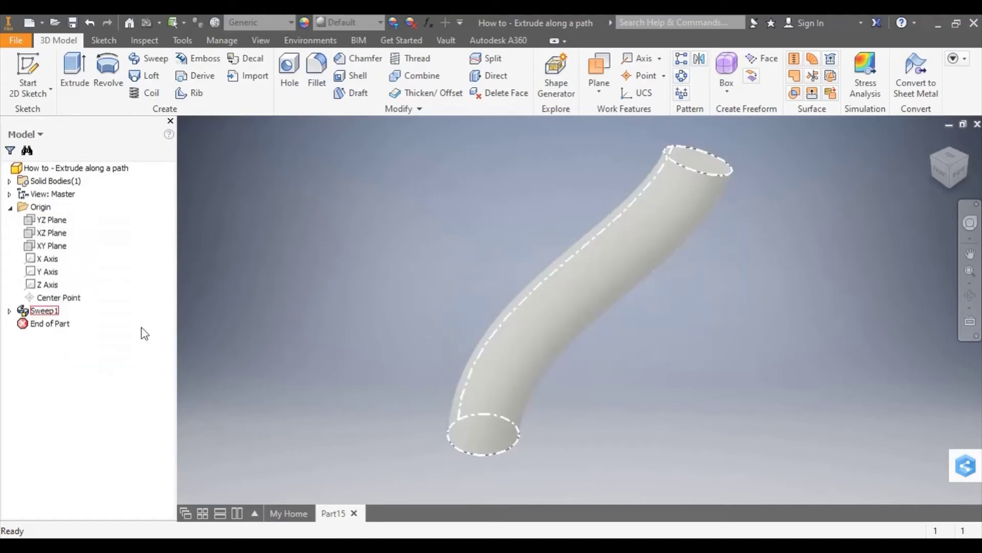
{"action": "left_click", "coordinate": [953, 187]}
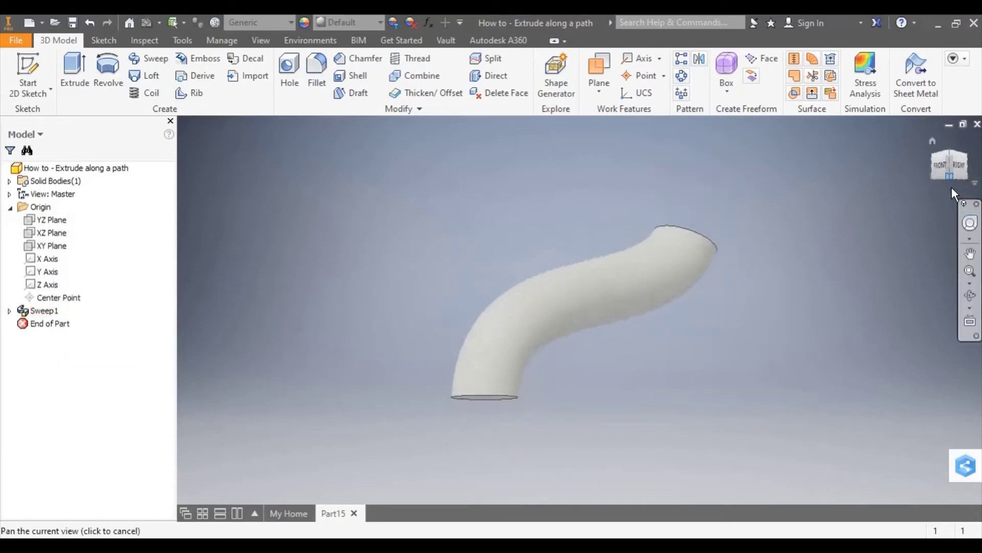
{"action": "left_click", "coordinate": [959, 164]}
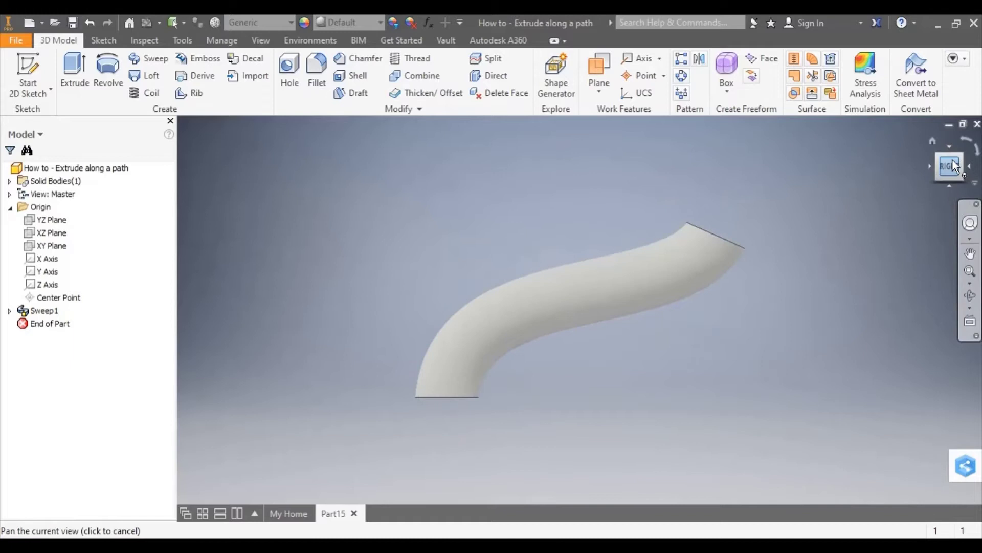
{"action": "left_click", "coordinate": [940, 161]}
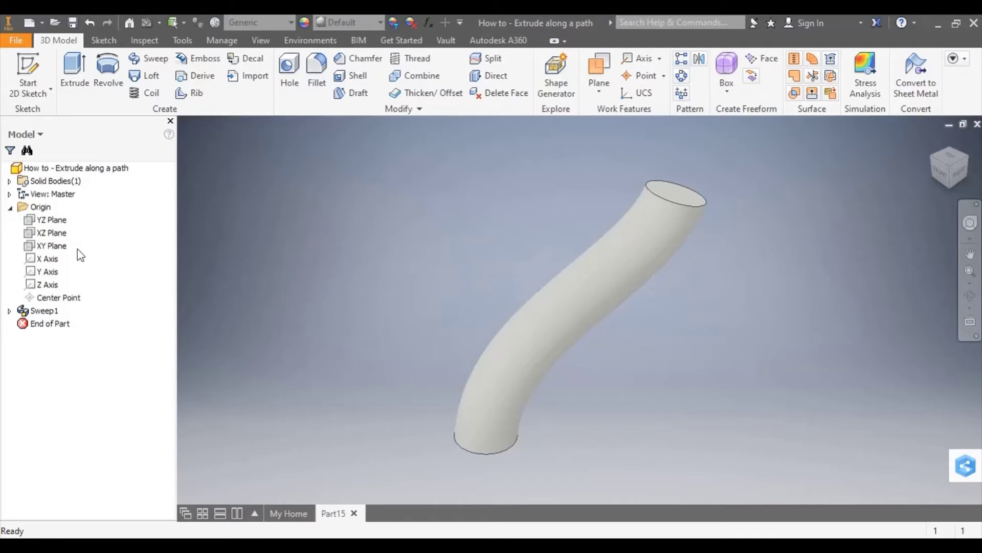
Show the YZ plane again, start Sketch3 on it, and slice the tube open with F7
{"action": "right_click", "coordinate": [33, 221]}
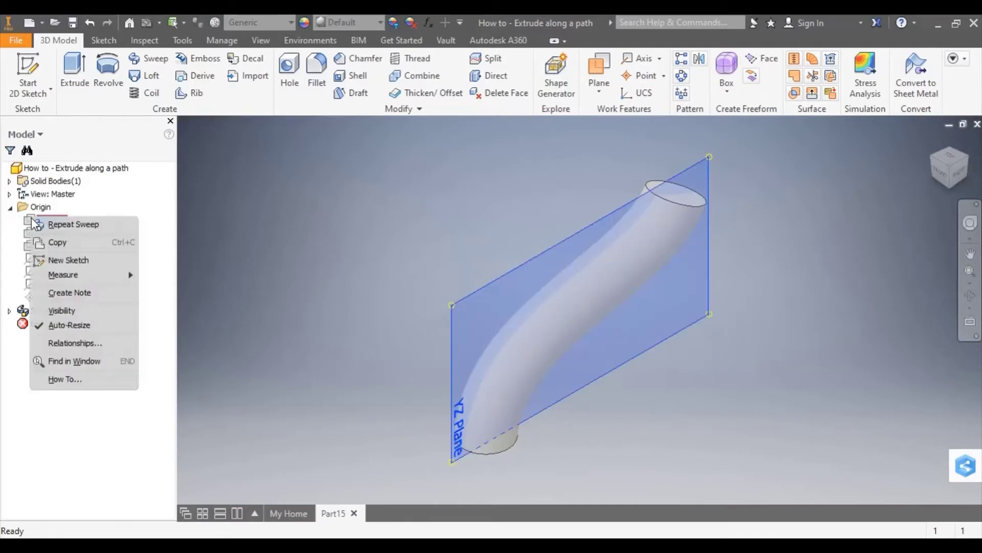
{"action": "left_click", "coordinate": [53, 311]}
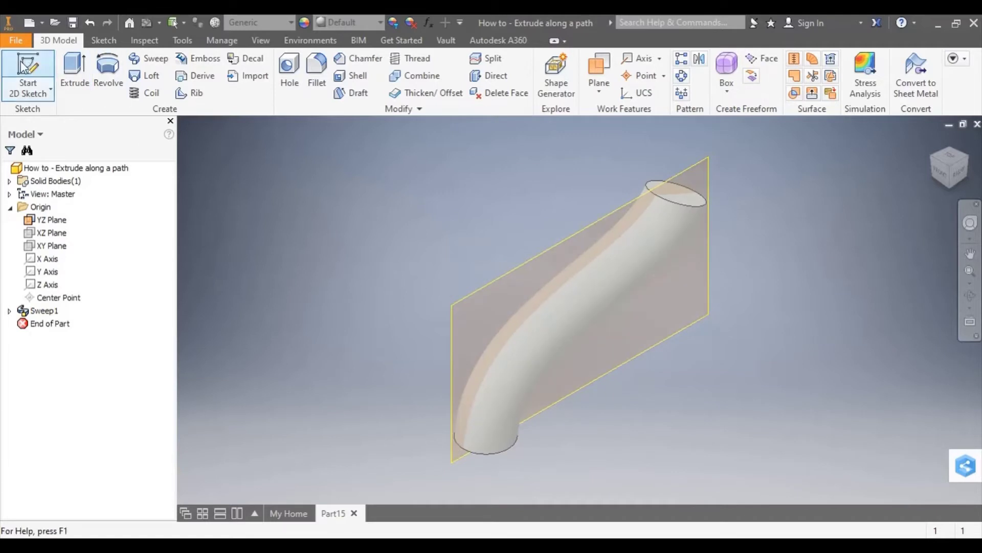
{"action": "left_click", "coordinate": [28, 72]}
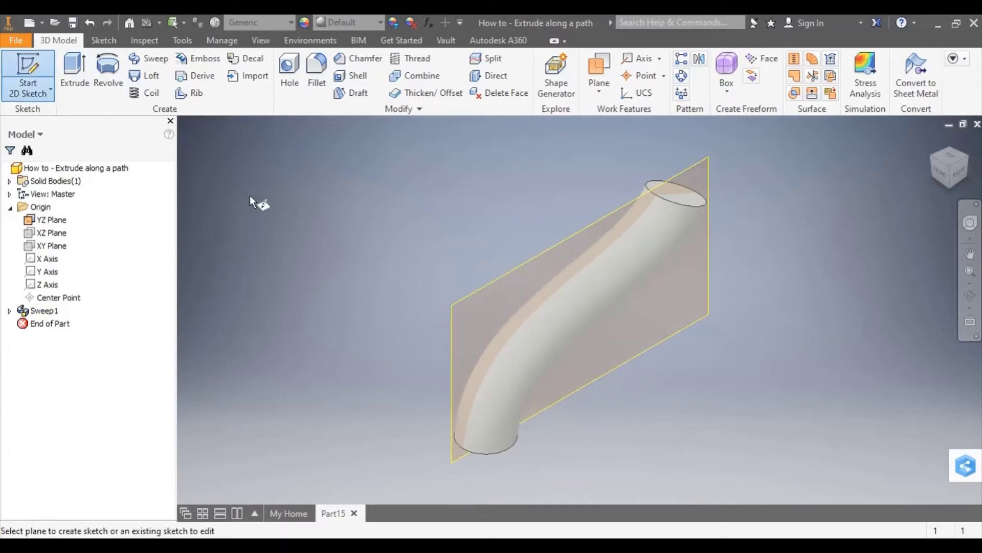
{"action": "left_click", "coordinate": [459, 316]}
{"action": "middle_click_drag", "start_coordinate": [624, 303], "coordinate": [515, 379]}
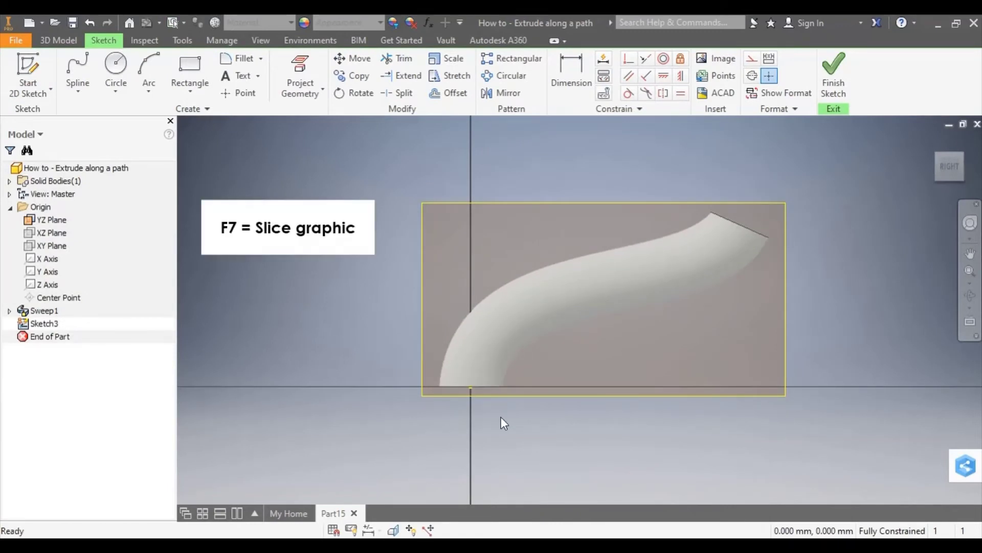
{"action": "key", "text": "F7"}
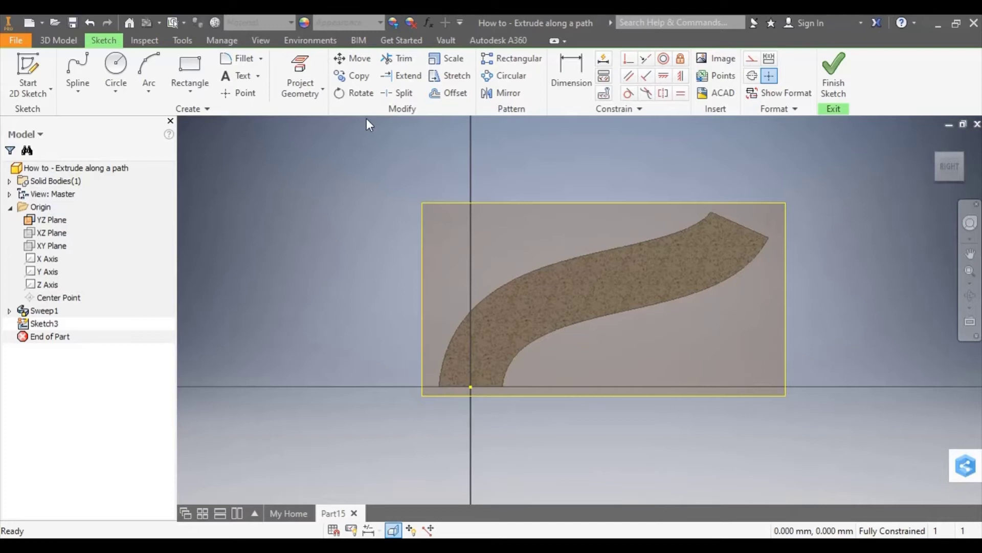
Project the tube's bottom edge, then draw a vertical line from the origin and an angled line off its top
{"action": "left_click", "coordinate": [300, 77]}
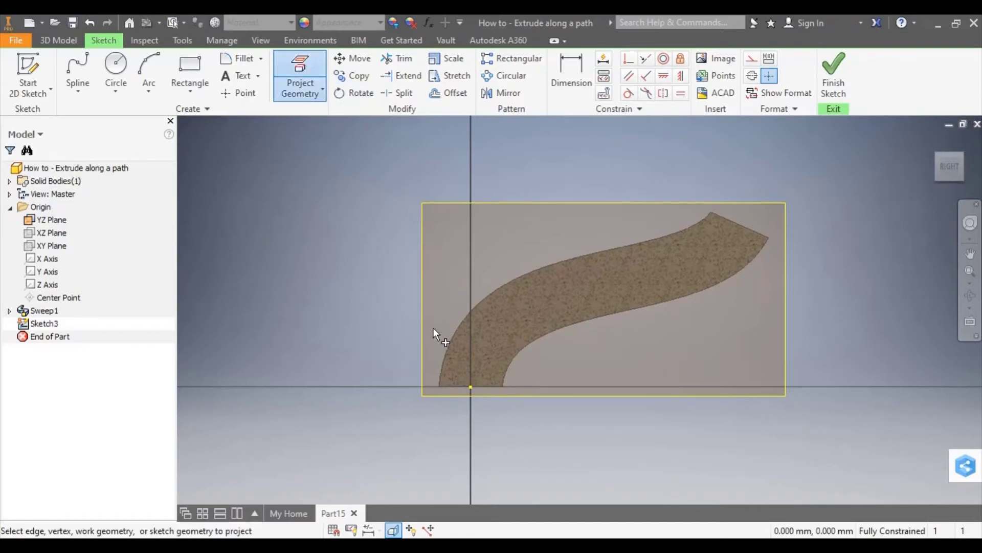
{"action": "left_click", "coordinate": [490, 386]}
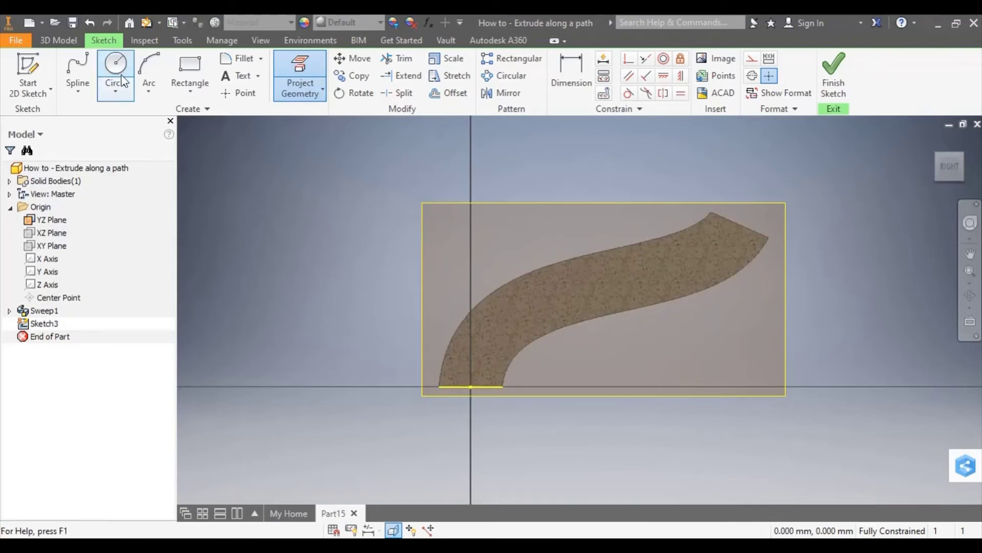
{"action": "left_click", "coordinate": [80, 90]}
{"action": "left_click", "coordinate": [82, 108]}
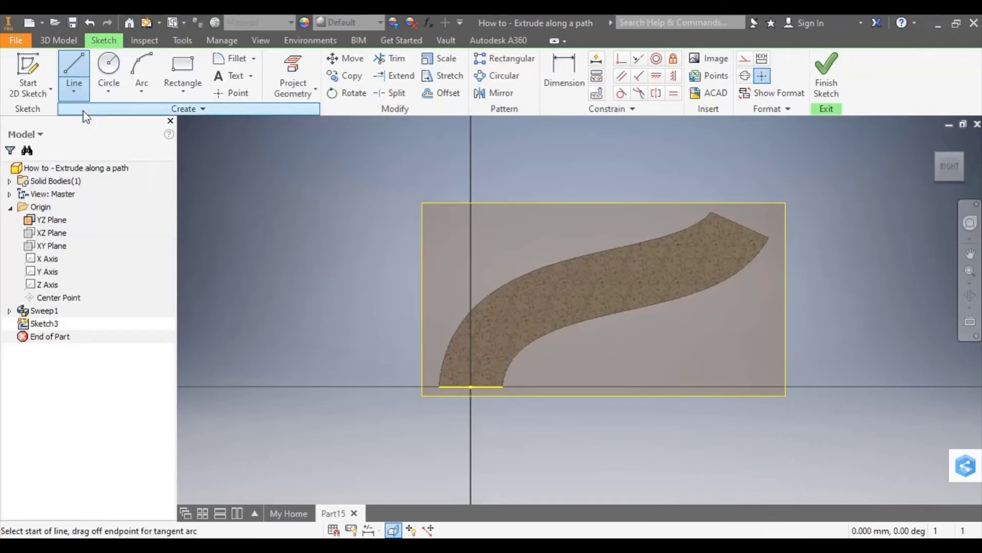
{"action": "left_click", "coordinate": [471, 387]}
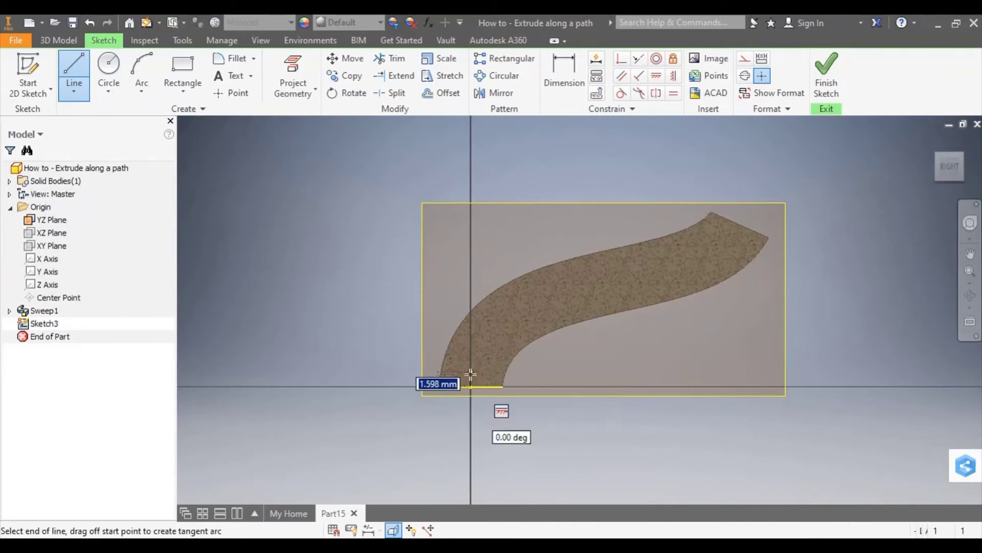
{"action": "left_click", "coordinate": [471, 335]}
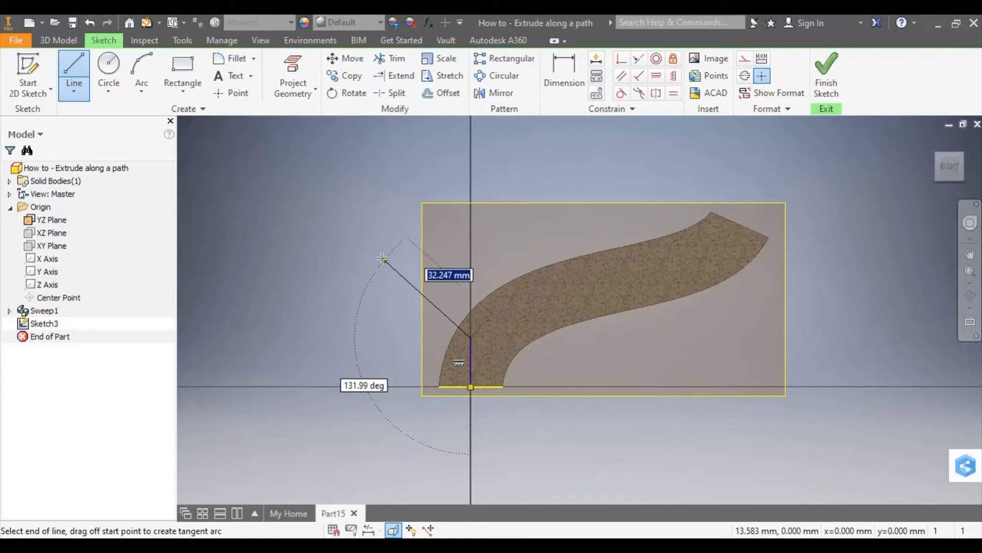
{"action": "left_click", "coordinate": [397, 279]}
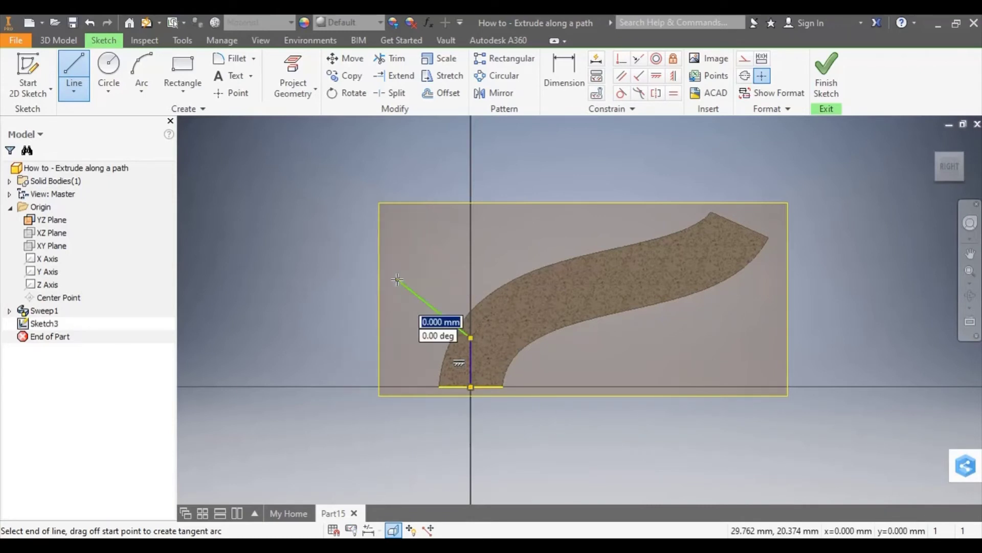
{"action": "left_click", "coordinate": [558, 73]}
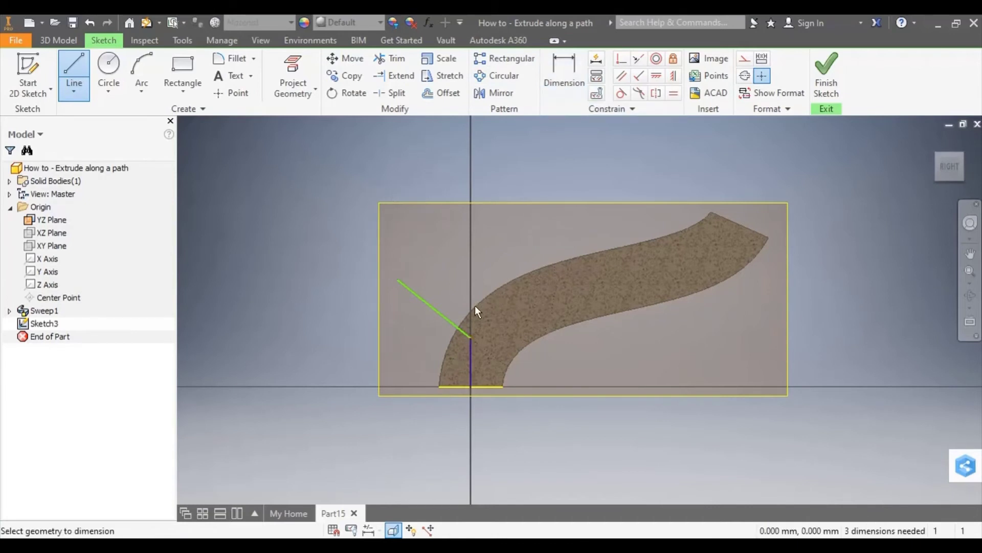
Dimension the angle between the vertical and angled lines to 125°
{"action": "left_click", "coordinate": [469, 358]}
{"action": "left_click", "coordinate": [452, 324]}
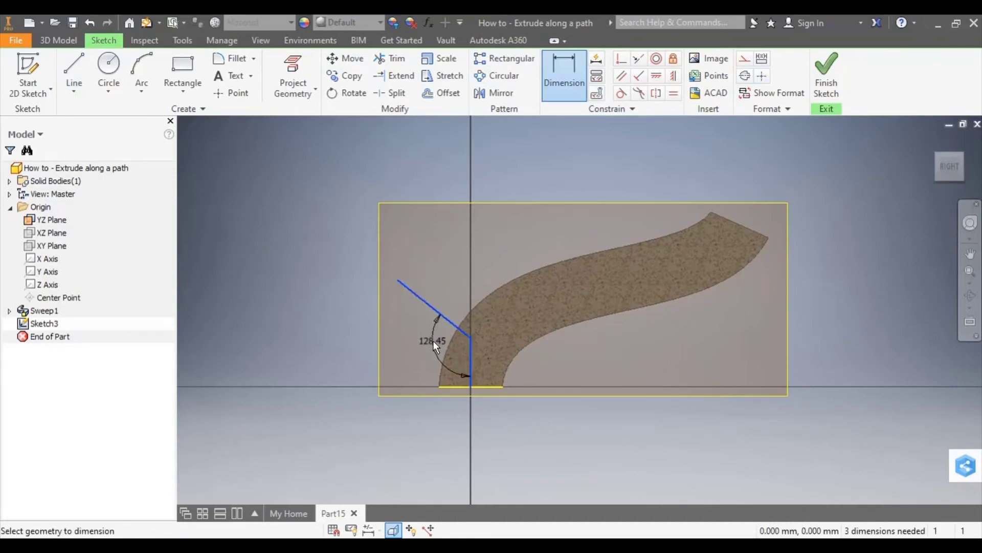
{"action": "left_click", "coordinate": [433, 341]}
{"action": "type", "text": "125"}
{"action": "key", "text": "Return"}
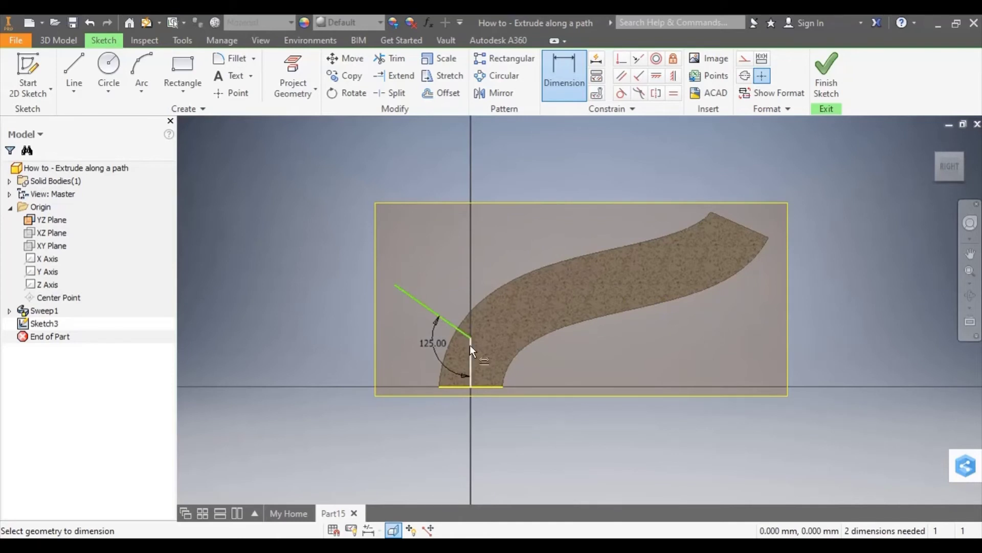
{"action": "right_click", "coordinate": [564, 176]}
{"action": "left_click", "coordinate": [610, 177]}
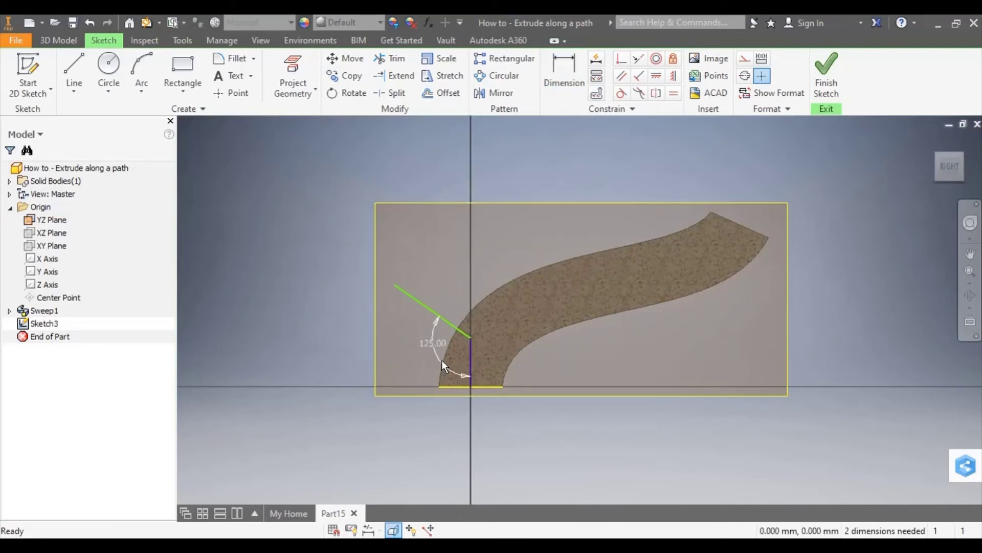
Delete the vertical helper line and finish Sketch3
{"action": "left_click", "coordinate": [469, 359]}
{"action": "key", "text": "Delete"}
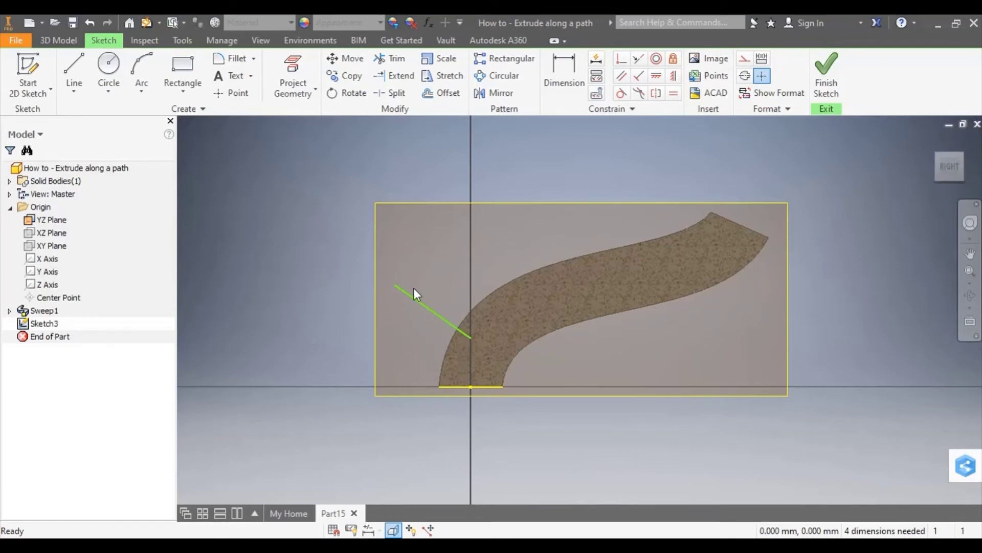
{"action": "left_click", "coordinate": [832, 94]}
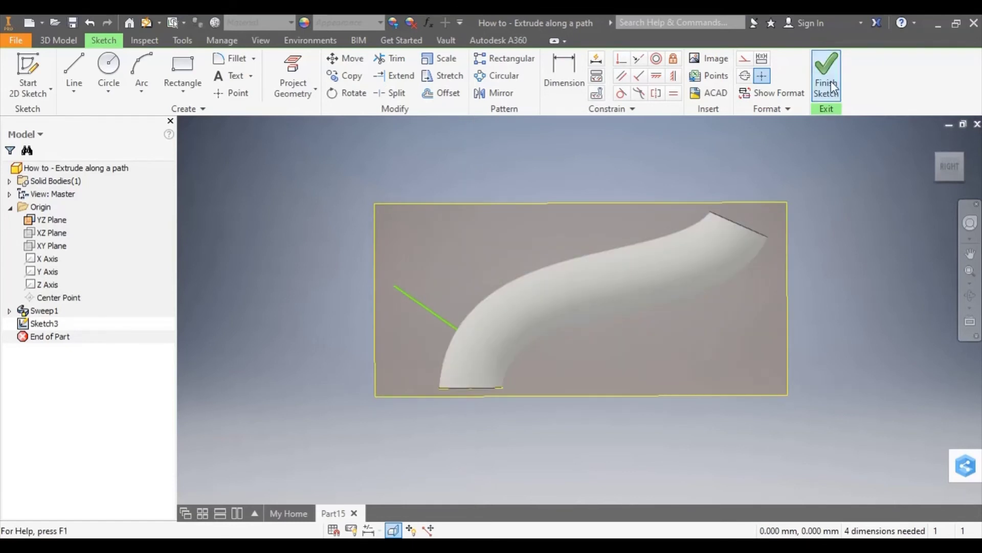
Hide the YZ plane through its Visibility option
{"action": "right_click", "coordinate": [32, 219]}
{"action": "left_click", "coordinate": [75, 311]}
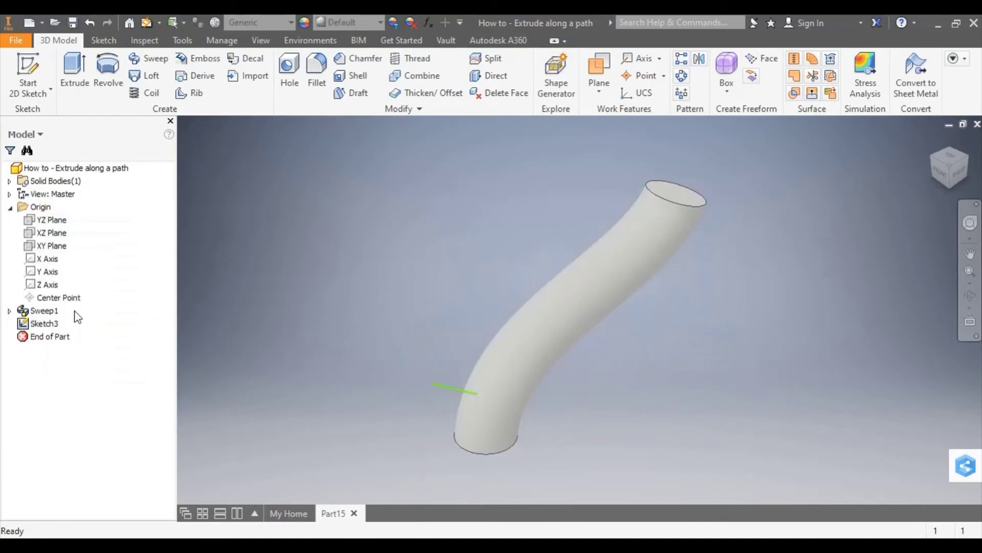
{"action": "scroll", "coordinate": [461, 424], "scroll_direction": "down", "scroll_amount": 4}
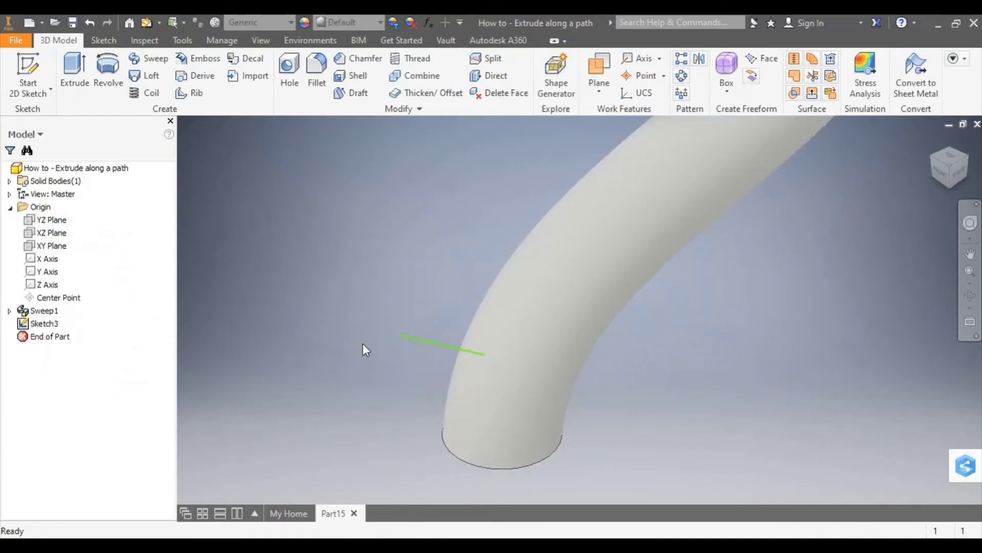
Create Work Plane1 normal to the angled green line through its outer endpoint
{"action": "left_click", "coordinate": [603, 87]}
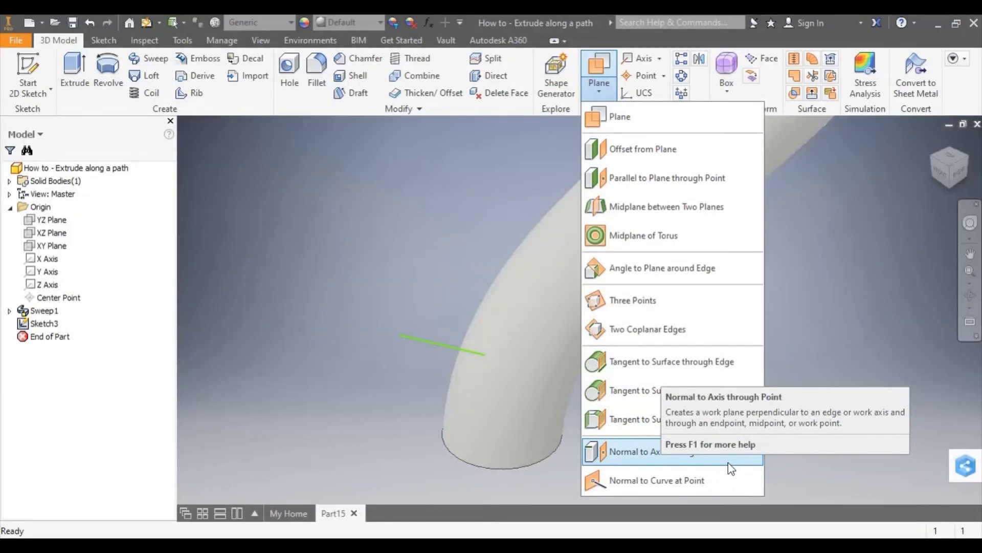
{"action": "left_click", "coordinate": [729, 462]}
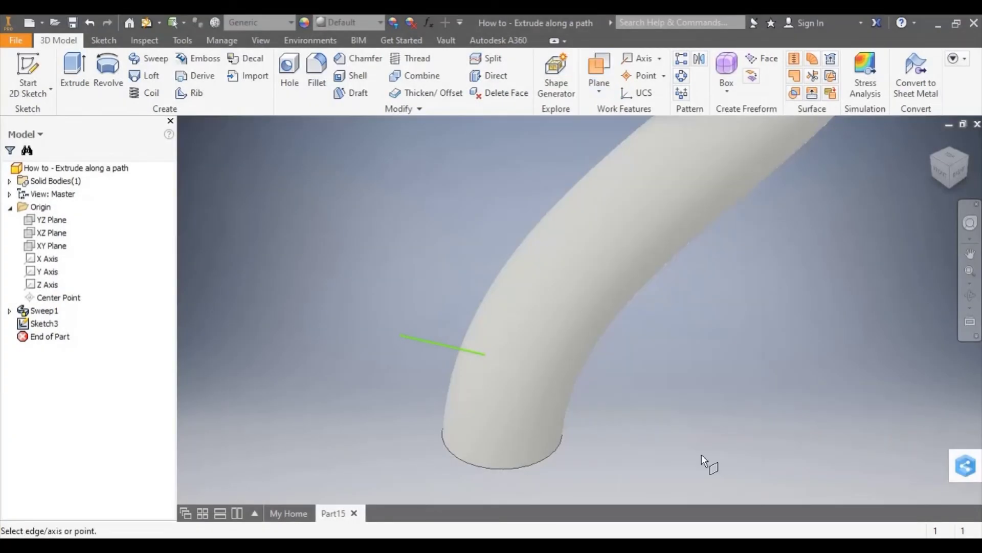
{"action": "left_click", "coordinate": [443, 345]}
{"action": "left_click", "coordinate": [401, 334]}
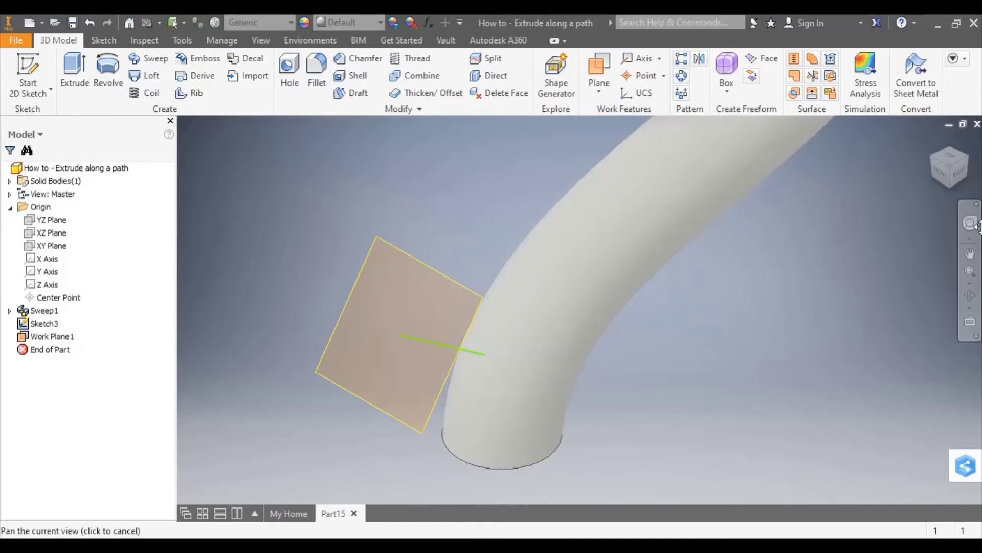
{"action": "left_click", "coordinate": [958, 176]}
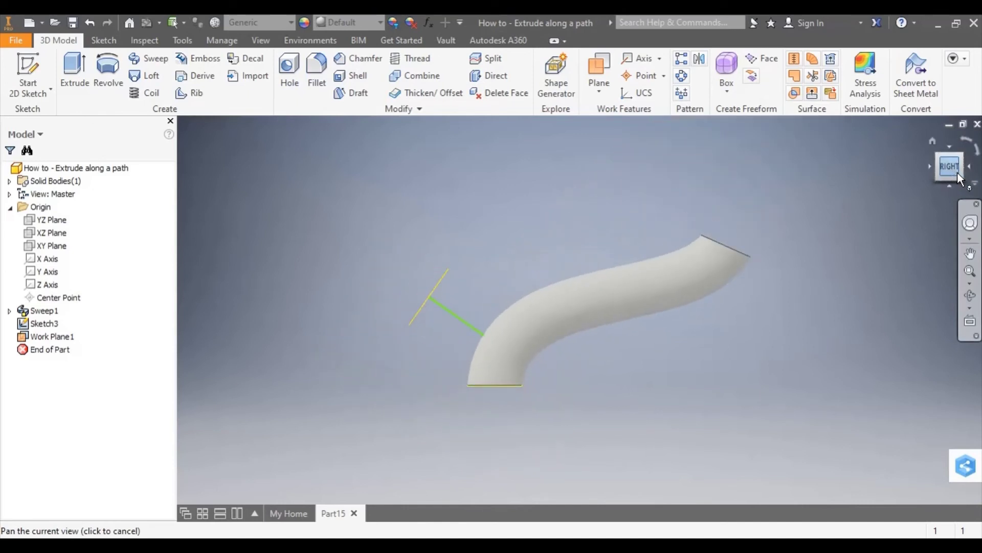
{"action": "left_click", "coordinate": [938, 156]}
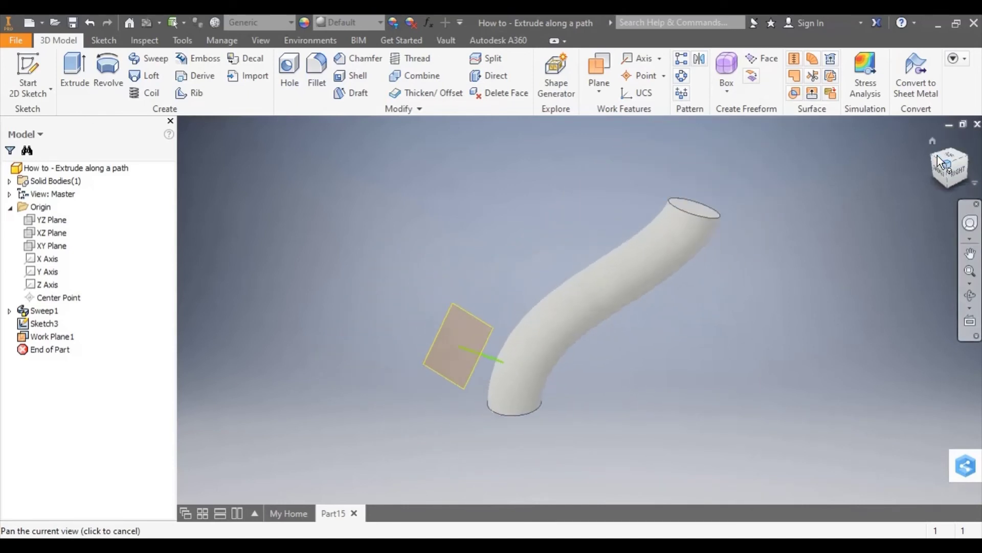
Start Sketch4 on Work Plane1 and project the green line into it
{"action": "left_click", "coordinate": [27, 72]}
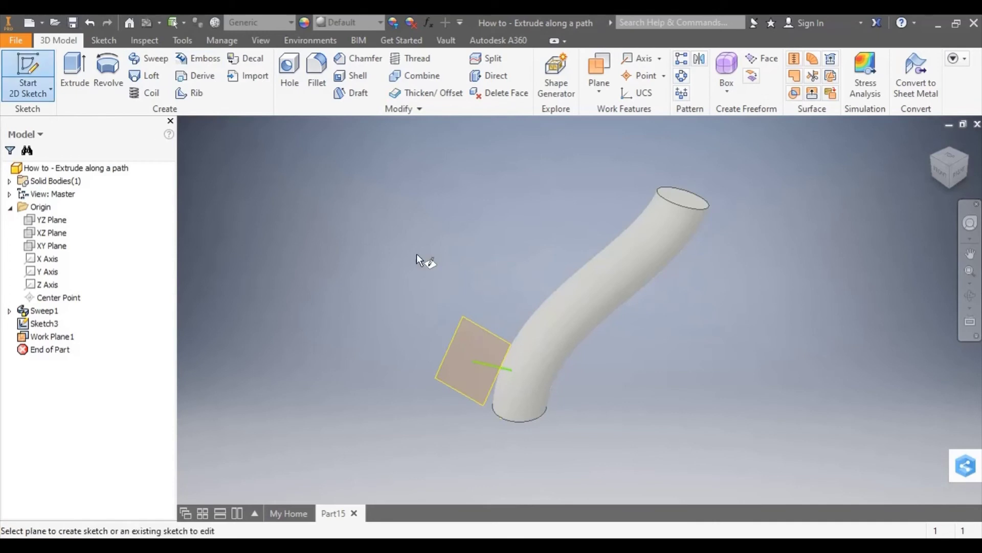
{"action": "left_click", "coordinate": [469, 320]}
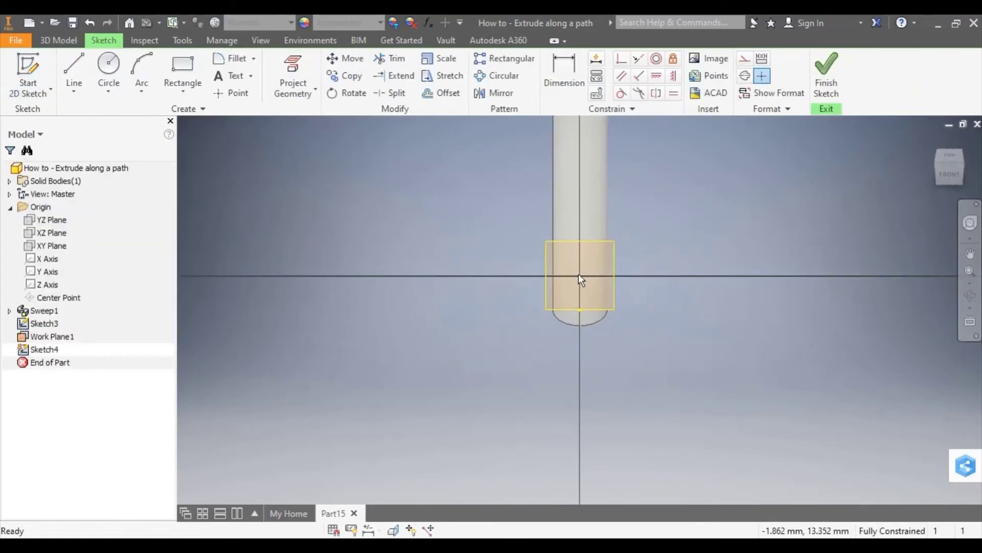
{"action": "left_click", "coordinate": [961, 168]}
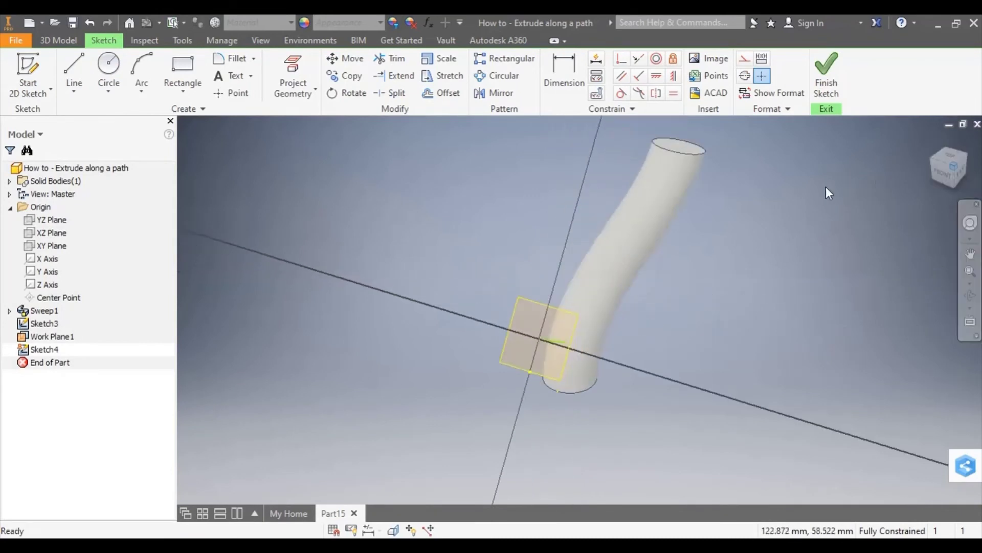
{"action": "left_click", "coordinate": [292, 76]}
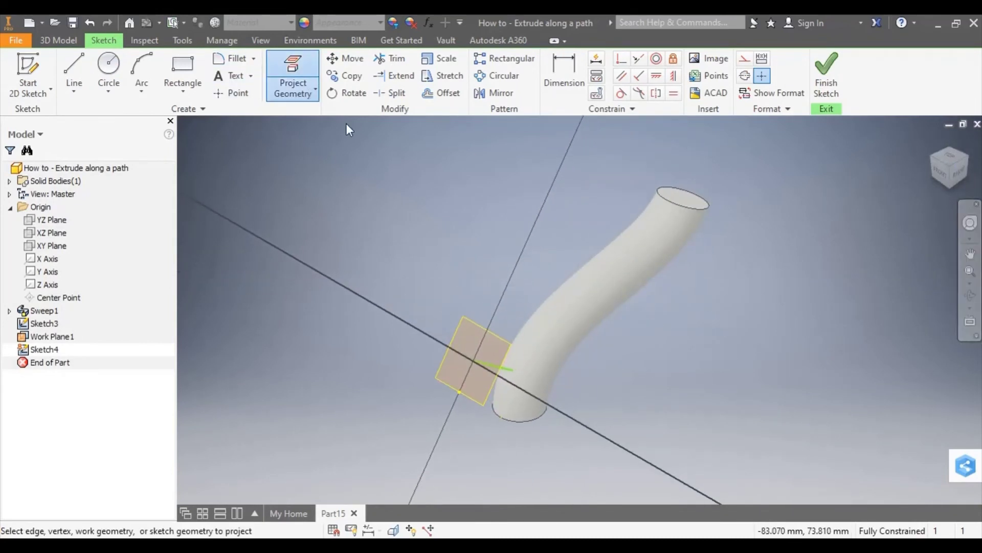
{"action": "left_click", "coordinate": [505, 367]}
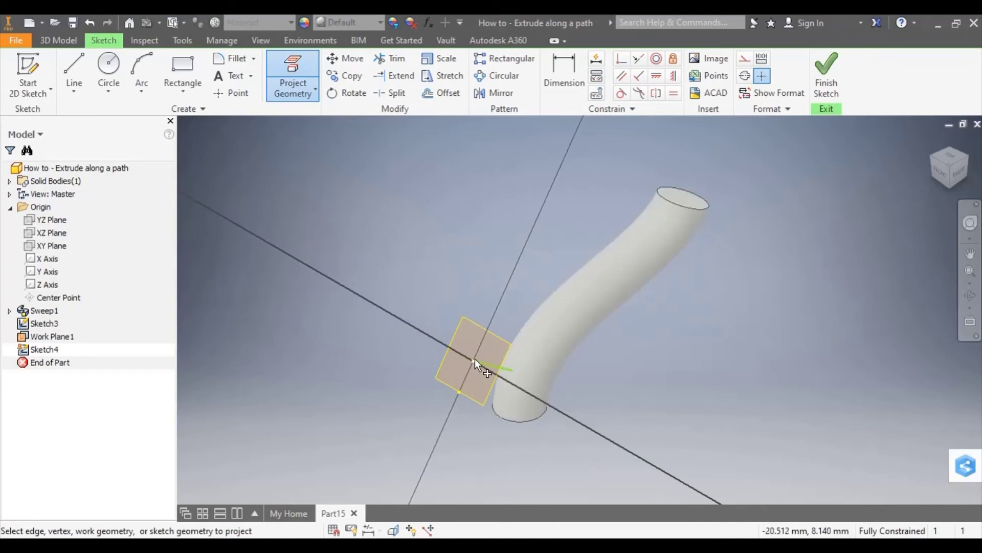
Draw a circle of about 4.8 mm radius at the sketch origin and finish the sketch
{"action": "left_click", "coordinate": [109, 66]}
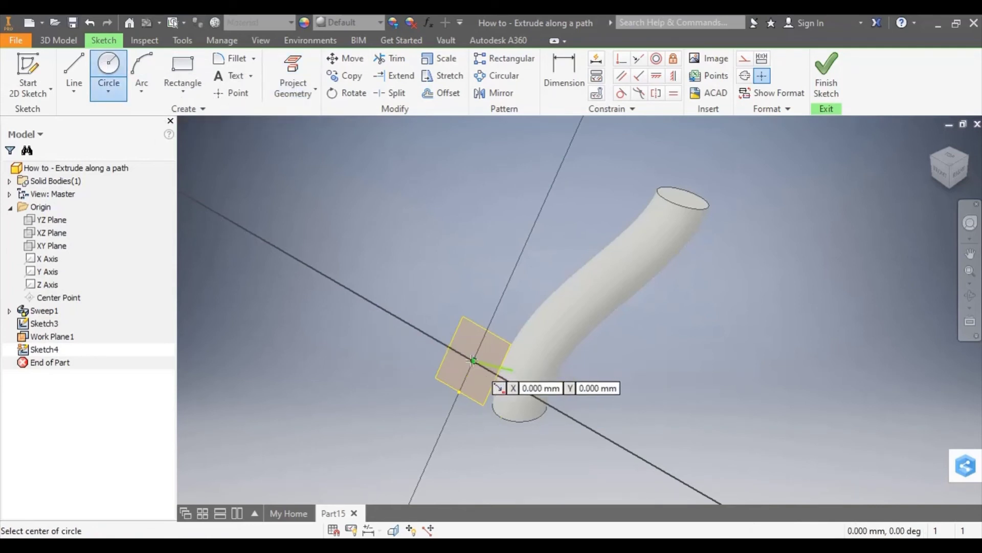
{"action": "left_click", "coordinate": [473, 361]}
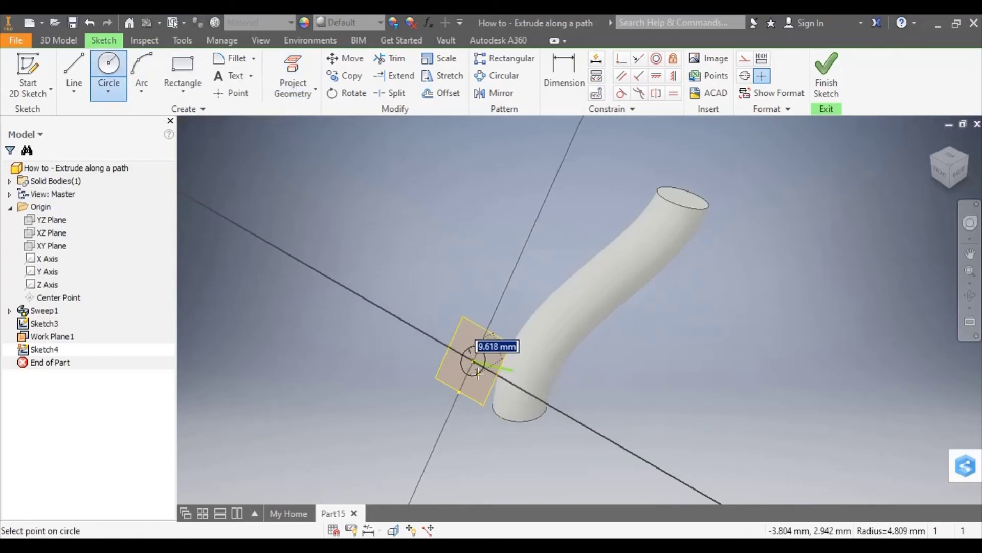
{"action": "left_click", "coordinate": [485, 366]}
{"action": "left_click", "coordinate": [827, 76]}
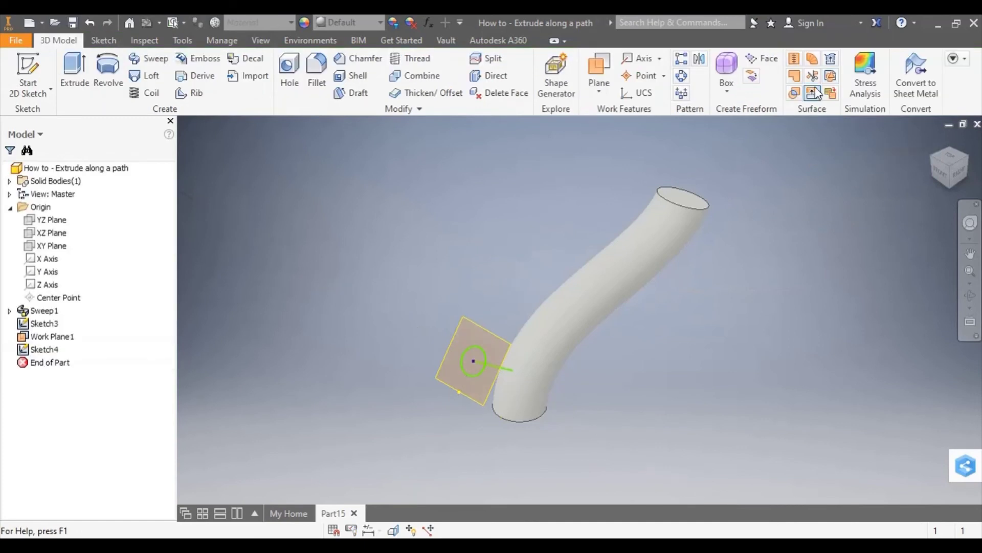
Hide Work Plane1, then sweep the small circle along the short angled green line to join the tube
{"action": "right_click", "coordinate": [51, 336]}
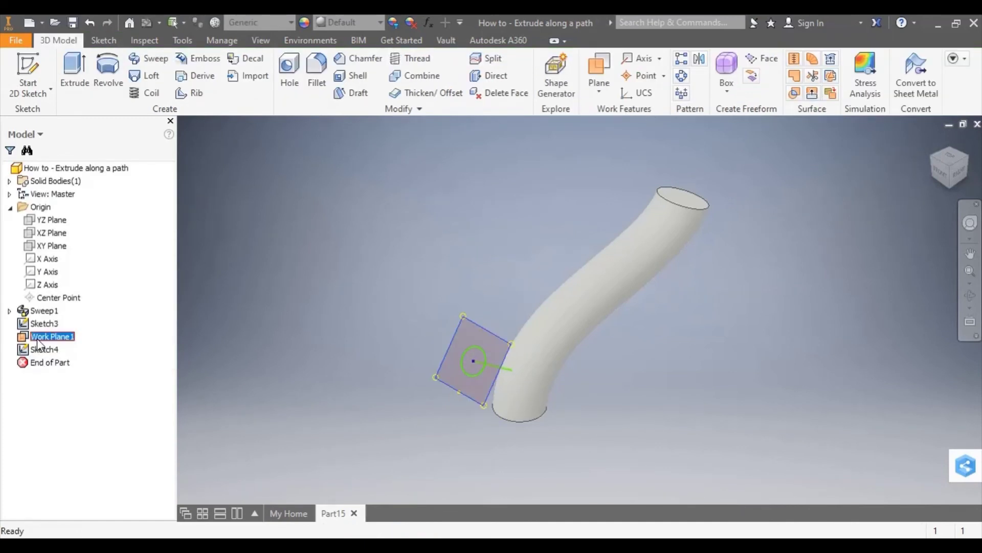
{"action": "left_click", "coordinate": [63, 344]}
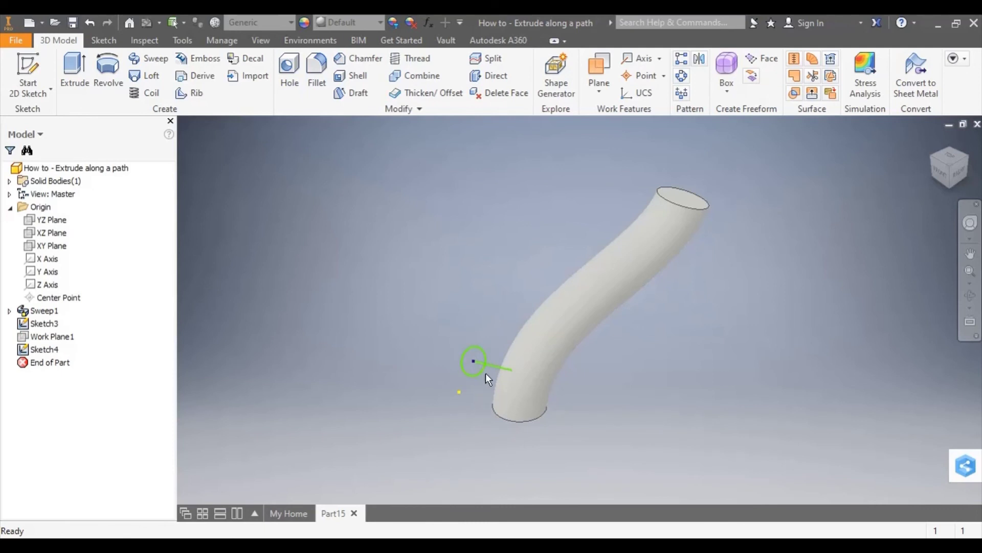
{"action": "left_click", "coordinate": [138, 62]}
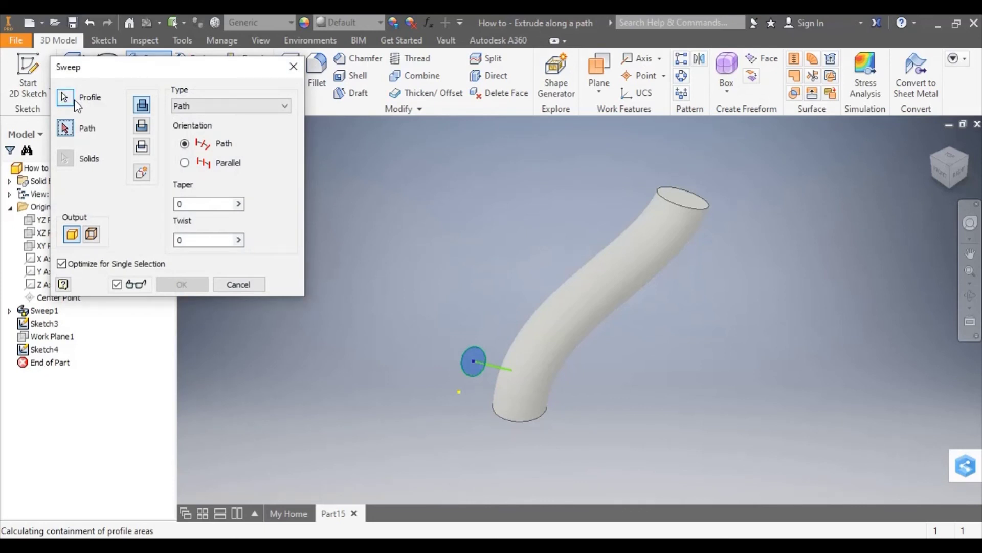
{"action": "left_click", "coordinate": [491, 367]}
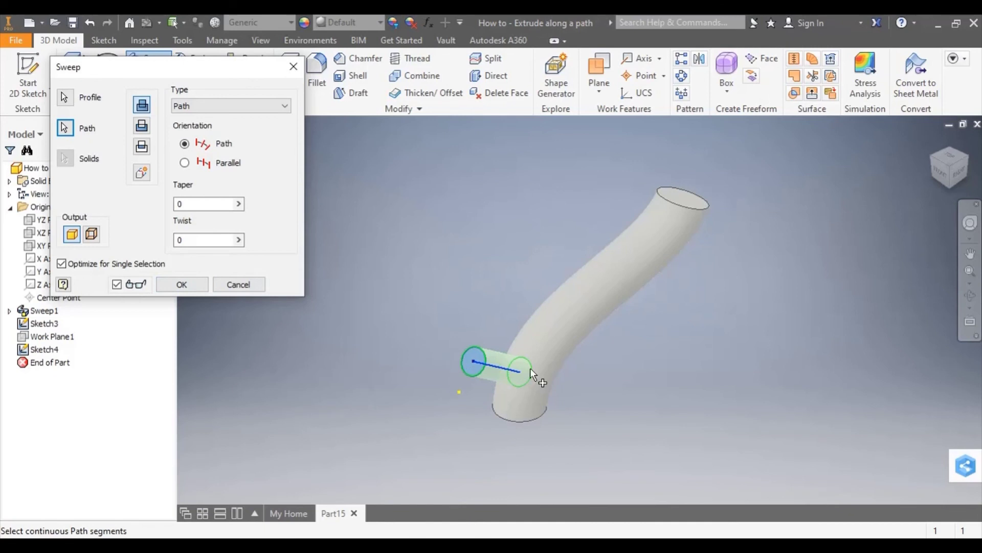
{"action": "left_click", "coordinate": [192, 285]}
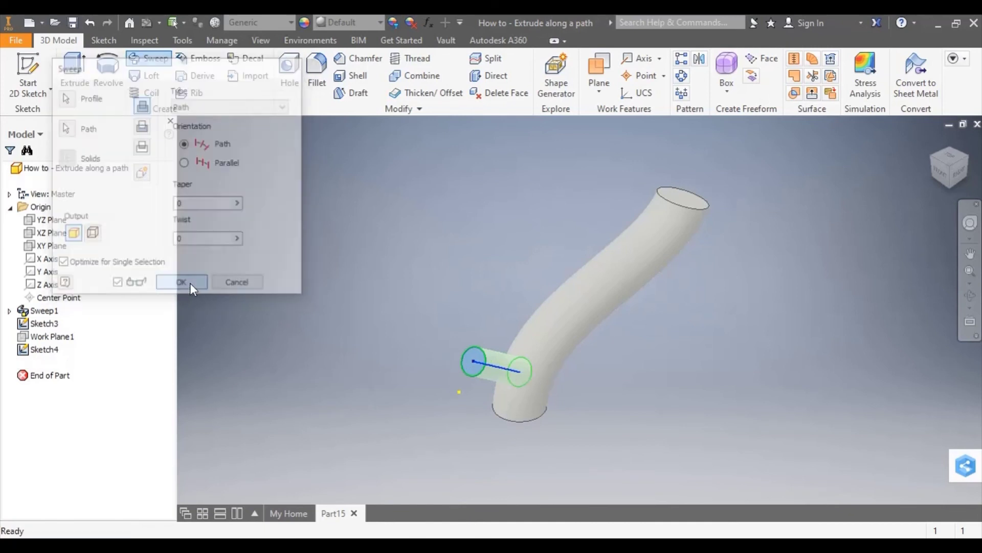
{"action": "left_click", "coordinate": [959, 174]}
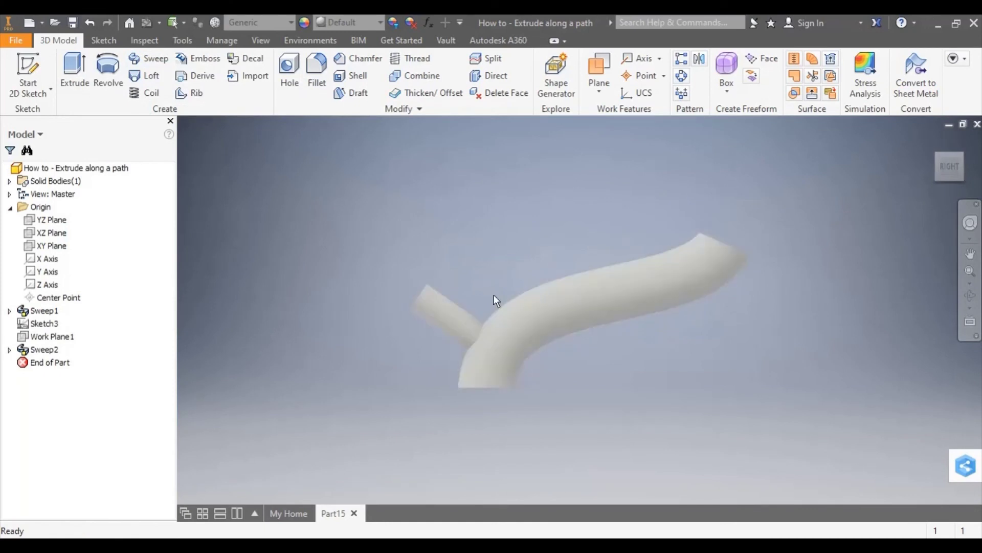
{"action": "left_click", "coordinate": [970, 295]}
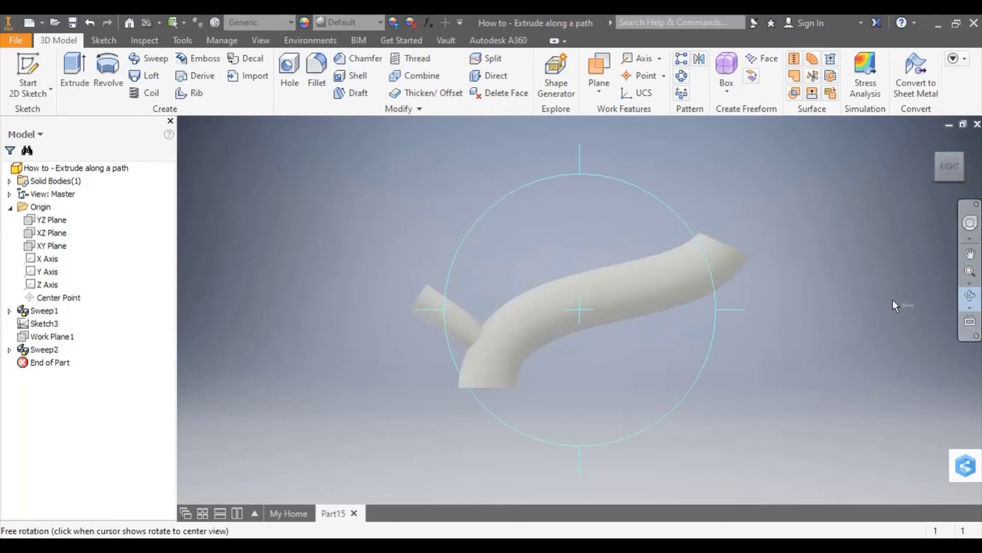